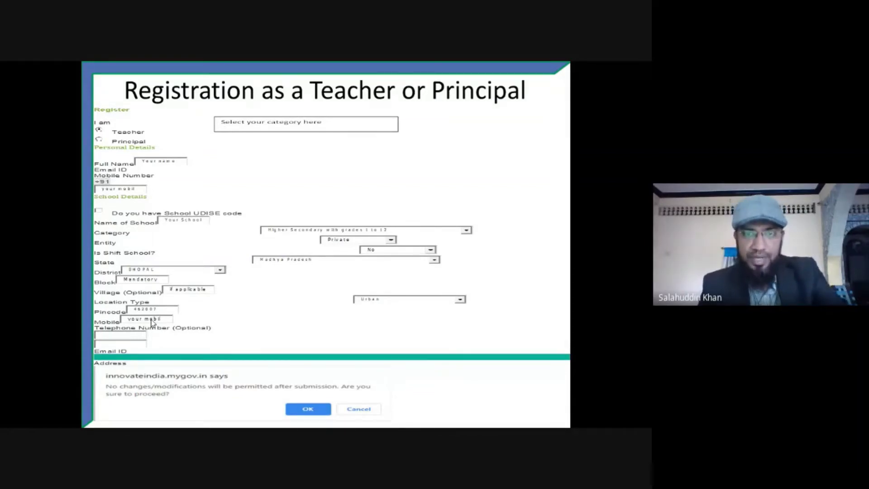
# Step: End the teacher-registration slideshow and return to the Google Meet call window
pyautogui.press('Escape')
pyautogui.moveTo(185, 395)
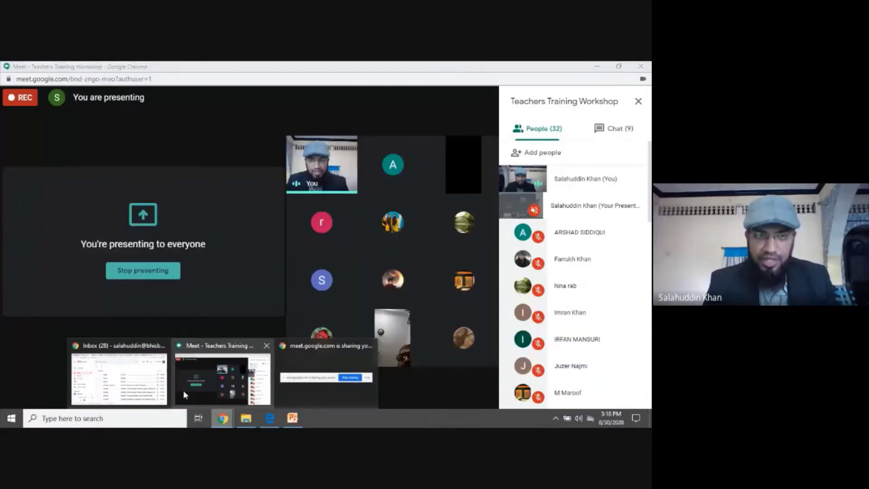
# Step: Bring up Chrome's innovateindia.mygov.in NEP 2020 tab and select its page address
pyautogui.click(158, 393)
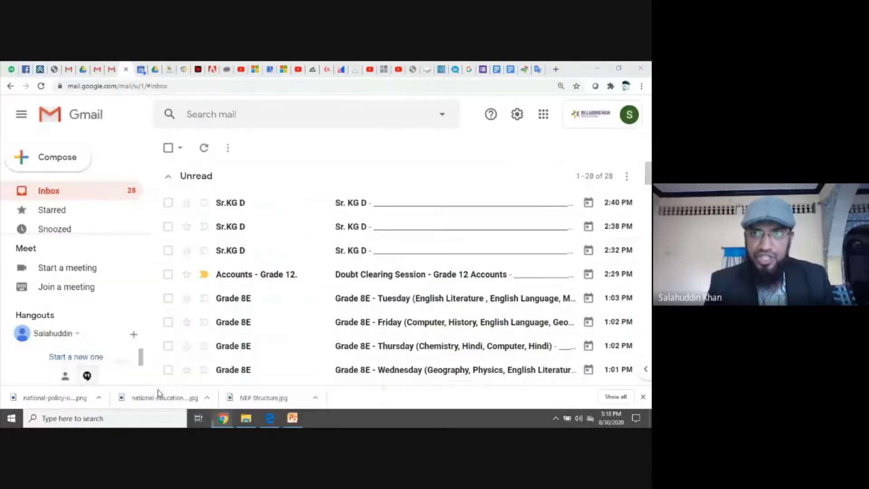
pyautogui.click(520, 68)
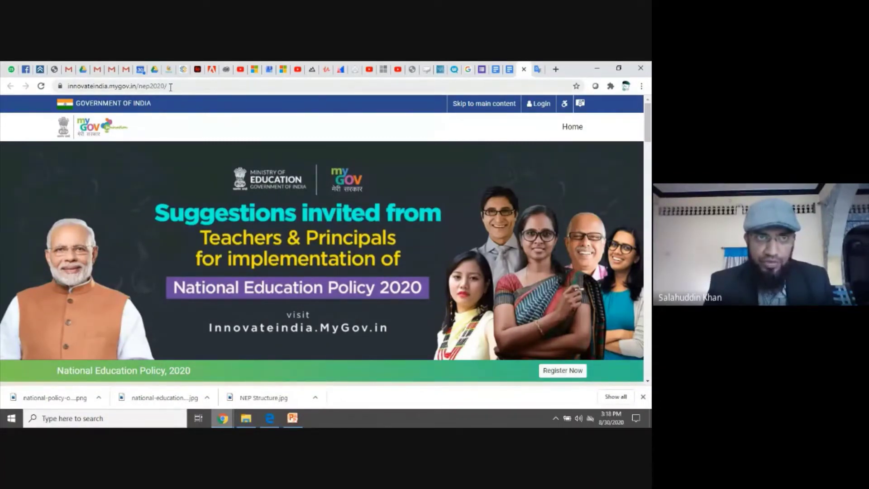
pyautogui.moveTo(168, 86); pyautogui.dragTo(66, 86)
pyautogui.hotkey('ctrl', 'c')
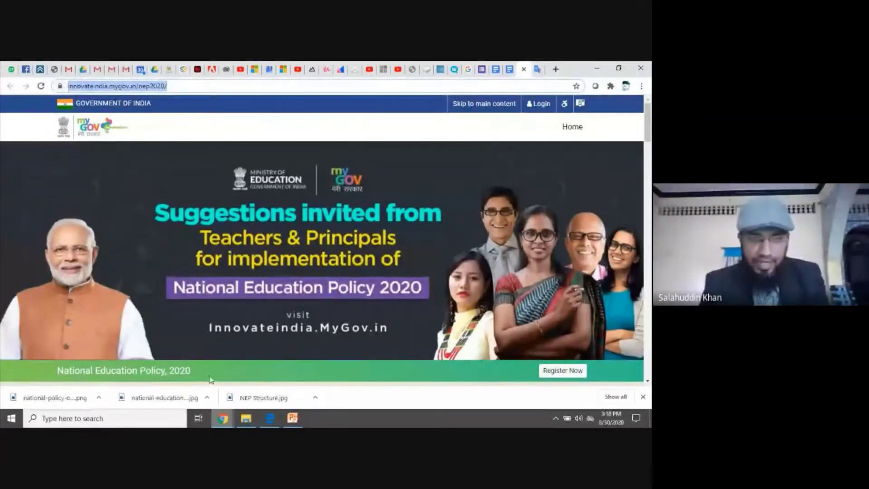
pyautogui.click(222, 419)
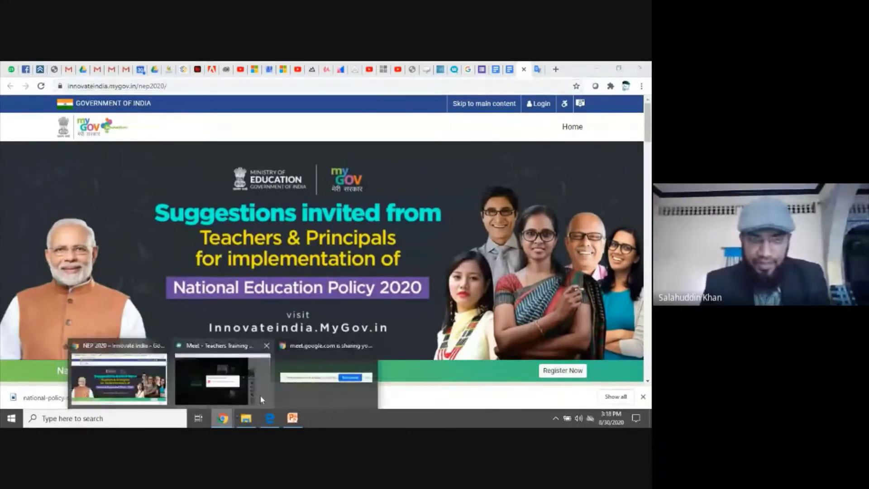
# Step: Return to the Meet call and admit the two waiting participants
pyautogui.click(234, 391)
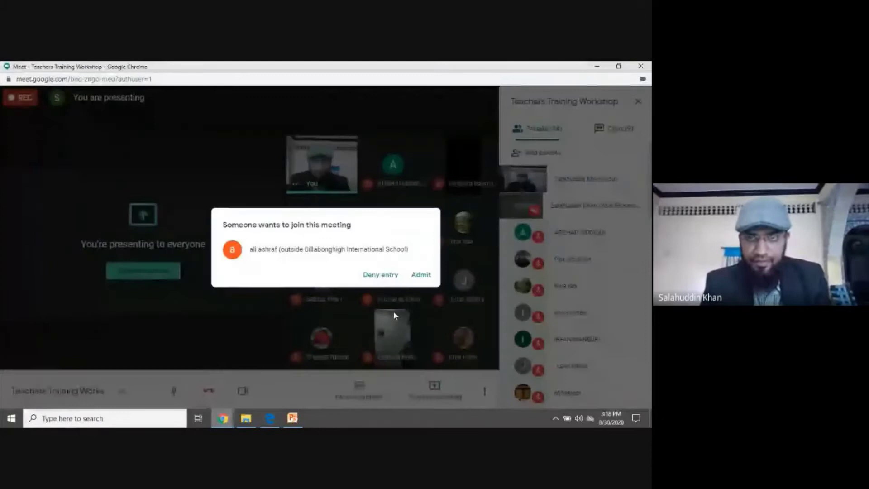
pyautogui.click(419, 276)
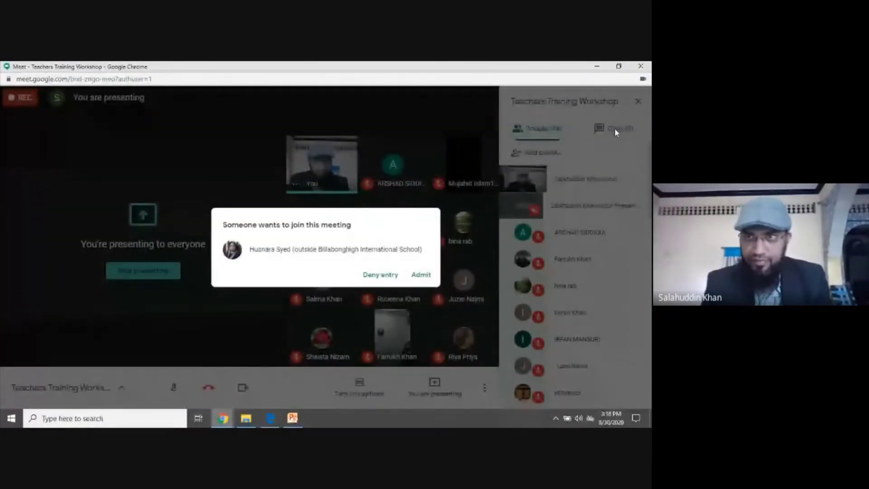
pyautogui.click(428, 273)
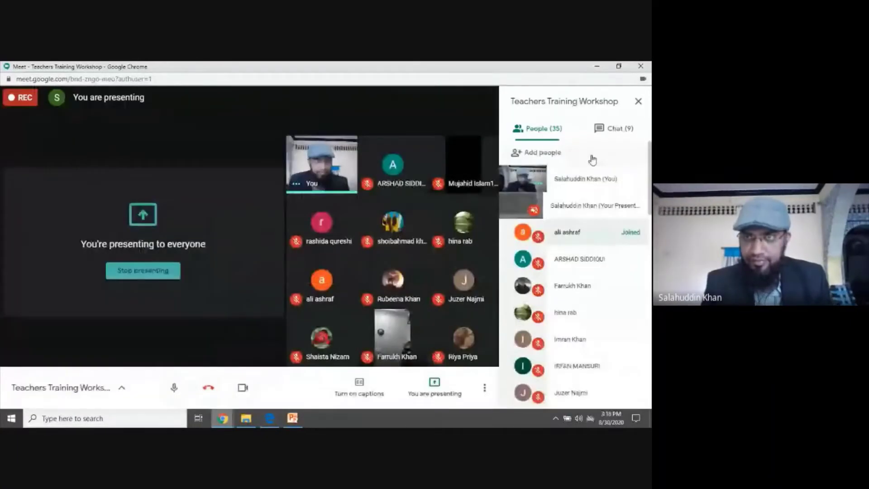
# Step: Admit one more participant and post the innovateindia.mygov.in/nep2020 link in the meeting chat
pyautogui.click(619, 129)
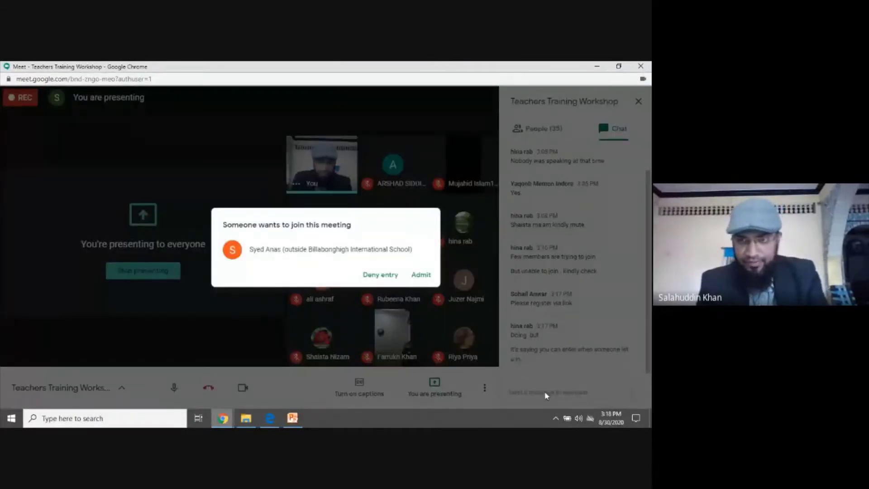
pyautogui.click(421, 274)
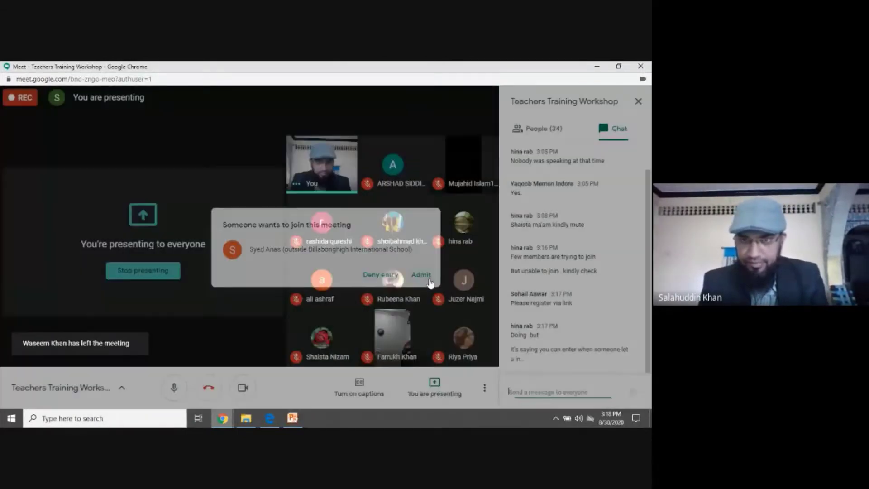
pyautogui.hotkey('ctrl', 'v')
pyautogui.press('Return')
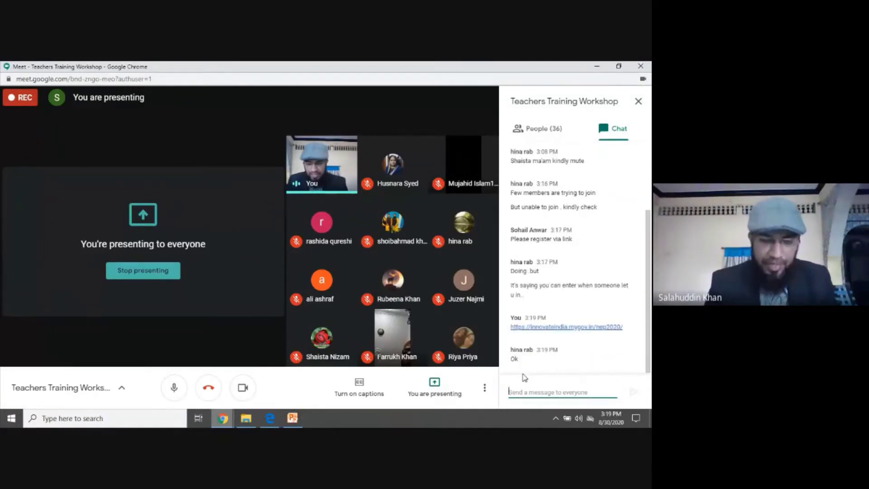
pyautogui.moveTo(222, 417)
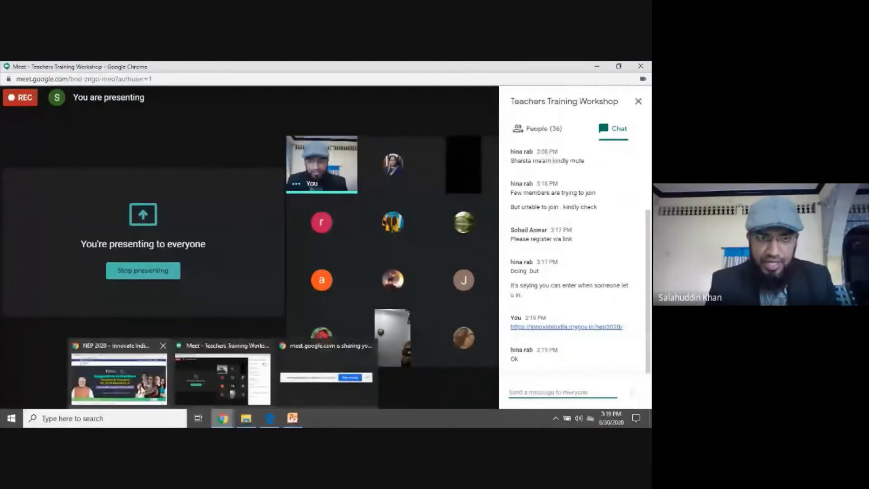
# Step: Return to the MyGov NEP 2020 page and choose Register Now on its banner
pyautogui.click(141, 385)
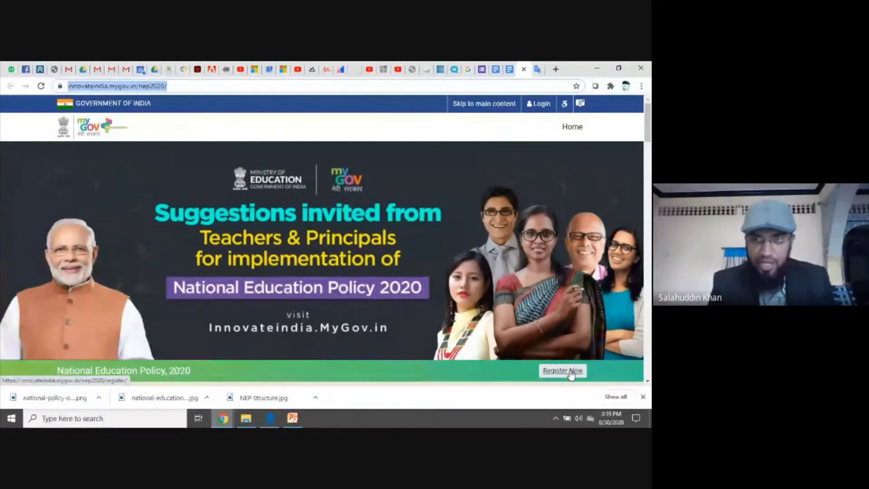
pyautogui.click(571, 374)
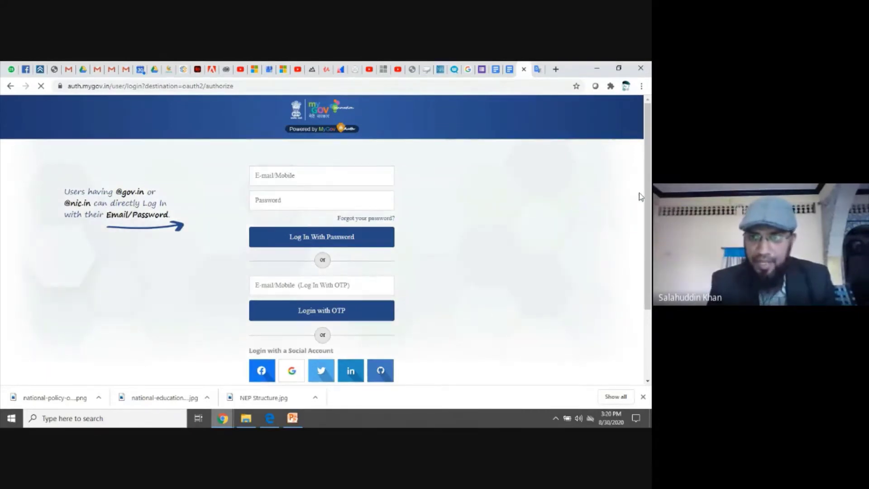
# Step: Scroll through the MyGov login page's sign-in and registration options
pyautogui.scroll(-2, 648, 198)
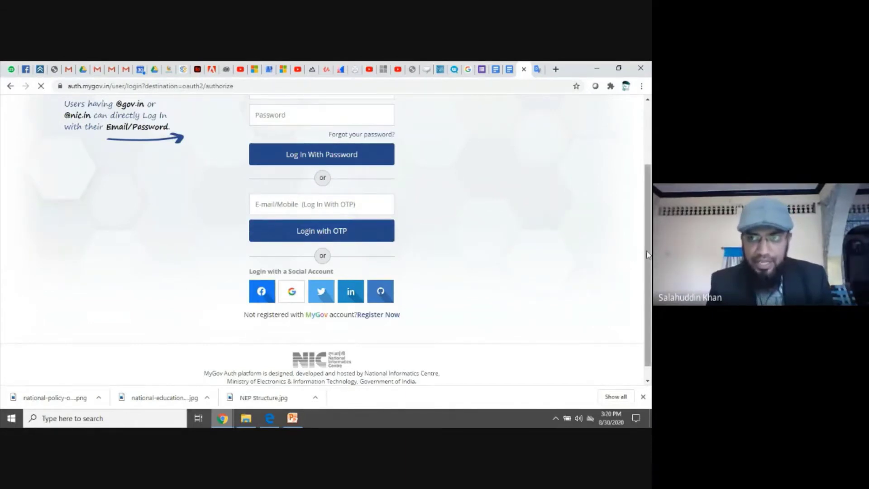
pyautogui.scroll(2, 544, 218)
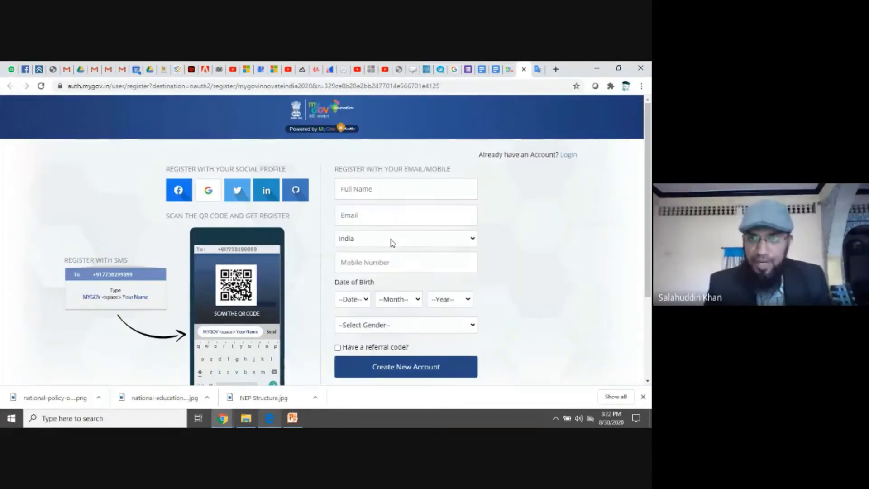
# Step: Enter the registrant's full name, keep India as the country, and leave gender unset
pyautogui.scroll(-1, 646, 191)
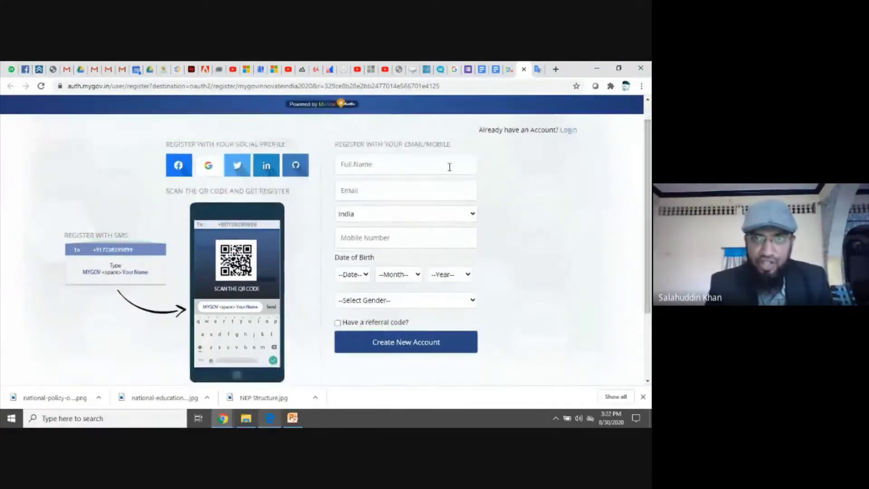
pyautogui.click(446, 169)
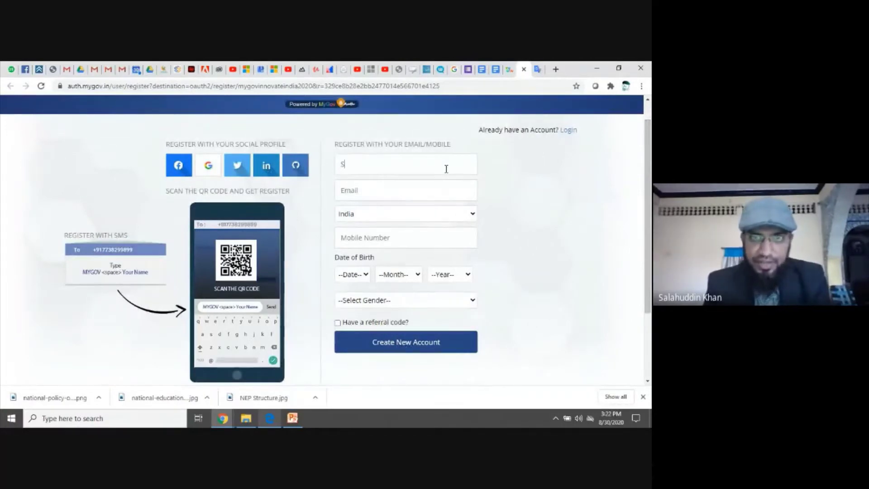
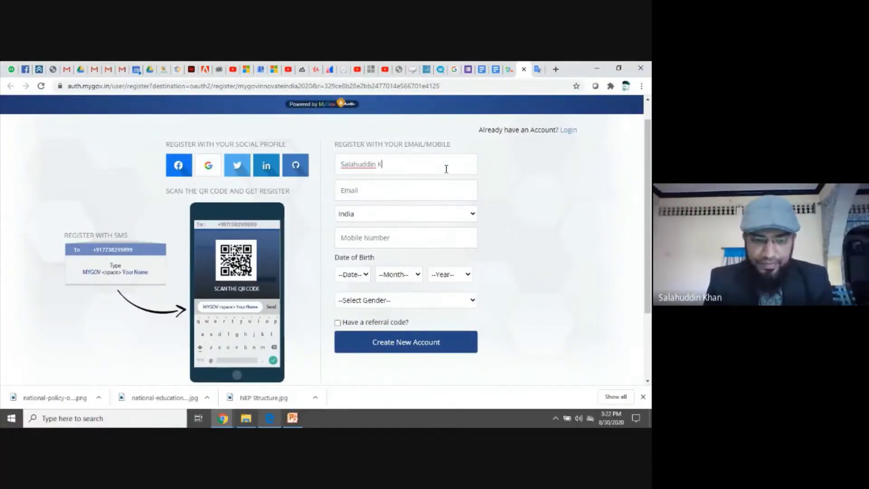
pyautogui.click(421, 187)
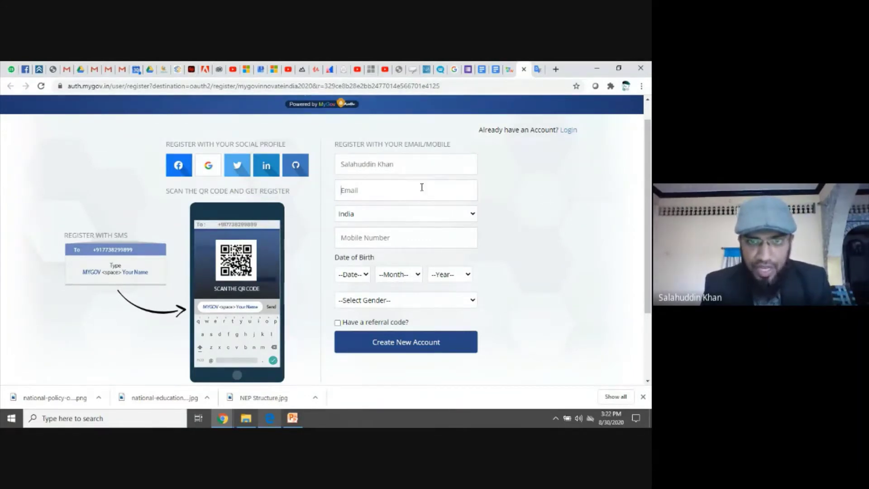
pyautogui.click(409, 217)
pyautogui.click(410, 217)
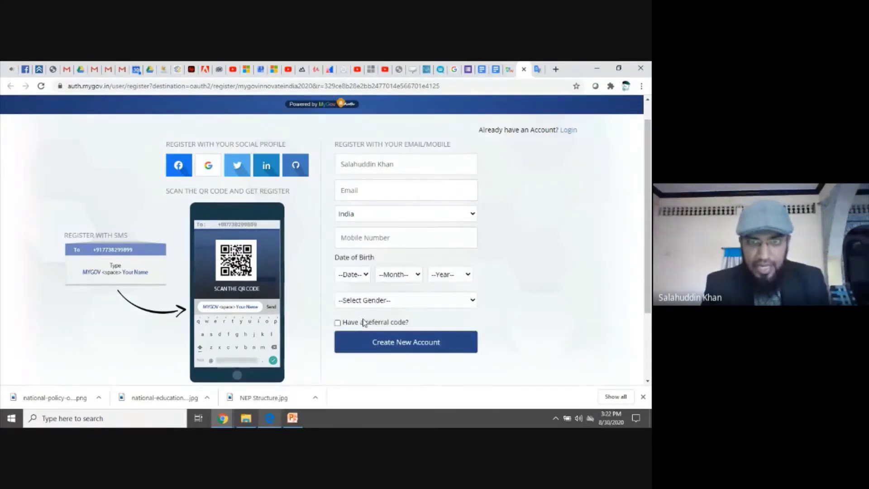
pyautogui.click(375, 301)
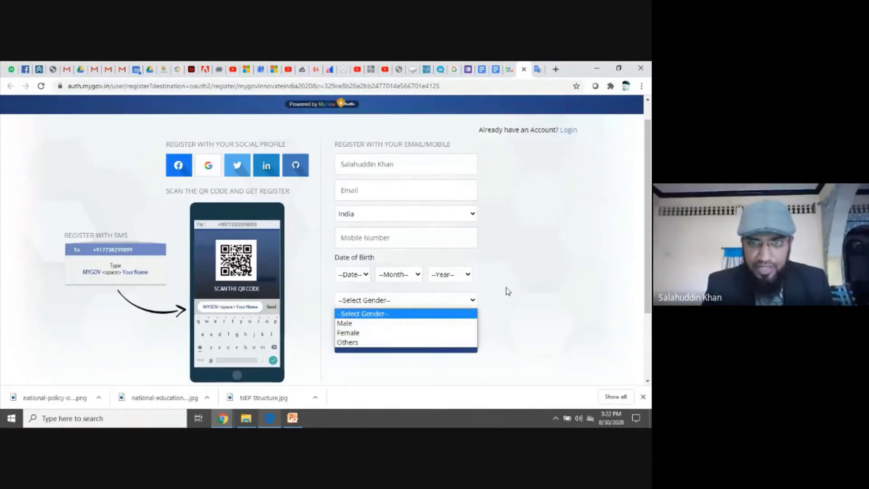
pyautogui.click(543, 302)
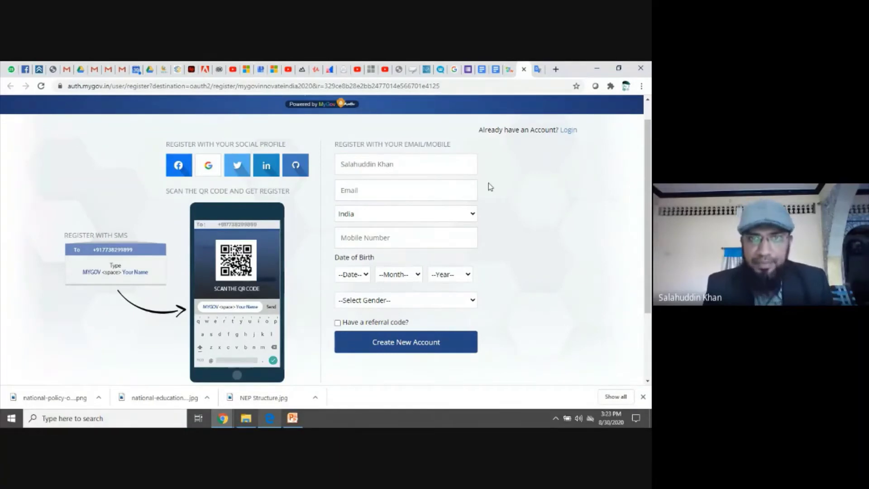
# Step: Type and correct the registrant's Gmail address in the Email field
pyautogui.click(413, 187)
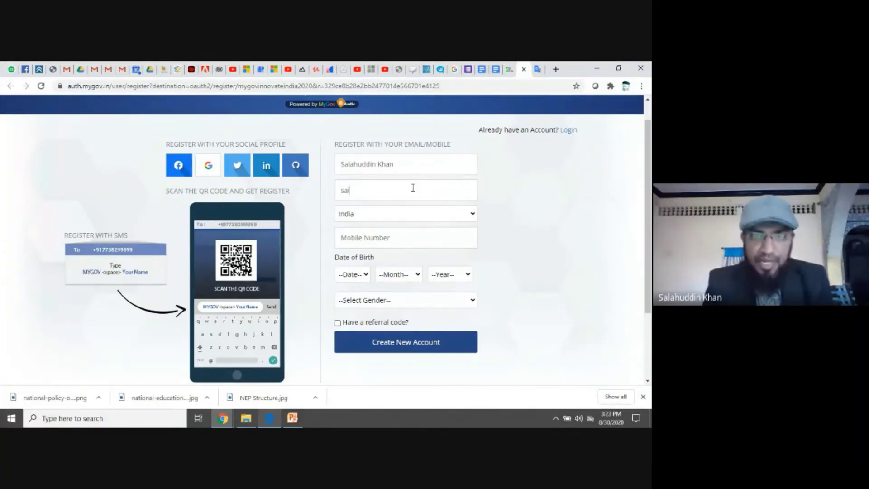
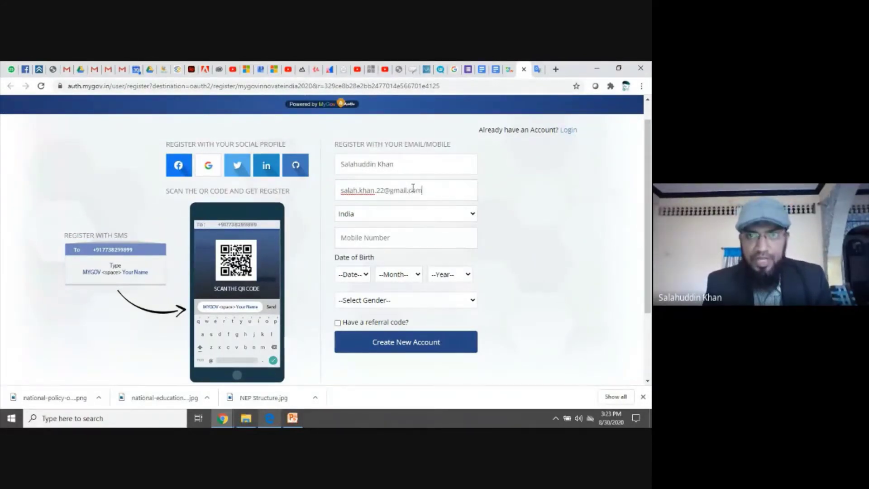
pyautogui.click(408, 238)
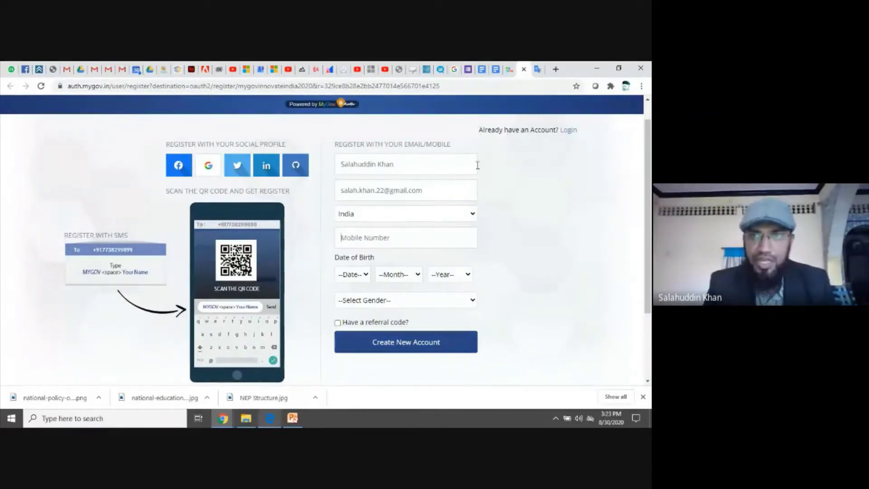
# Step: Log in to MyGov with the user's mobile number and the one-time OTP code
pyautogui.click(496, 72)
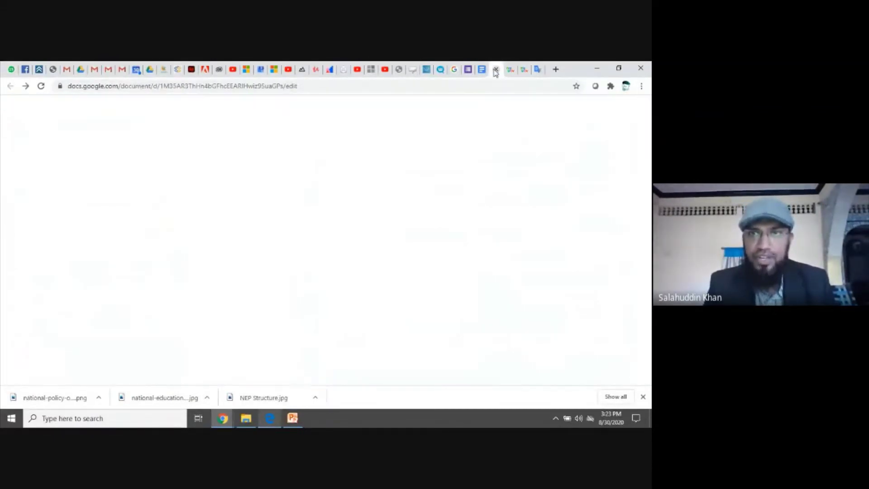
pyautogui.click(510, 71)
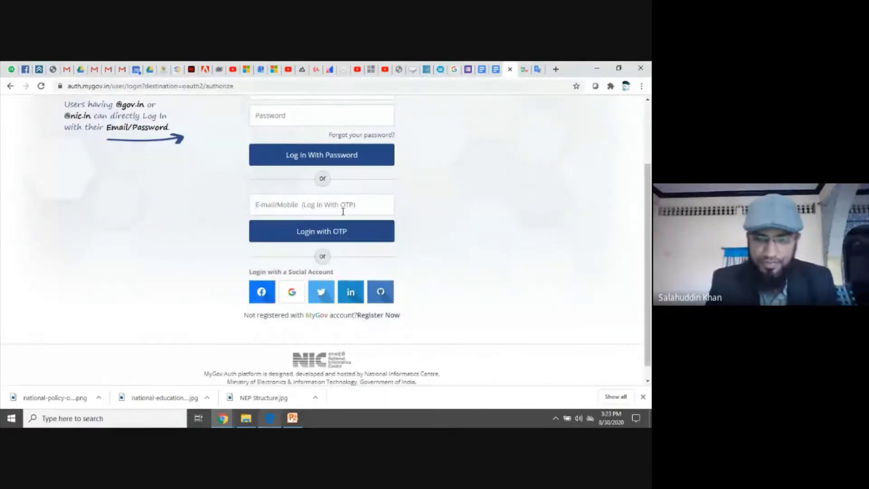
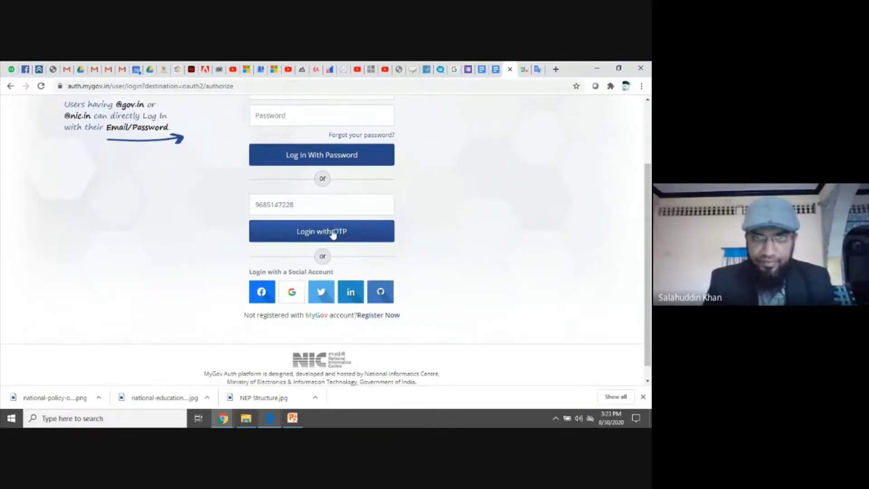
pyautogui.click(333, 233)
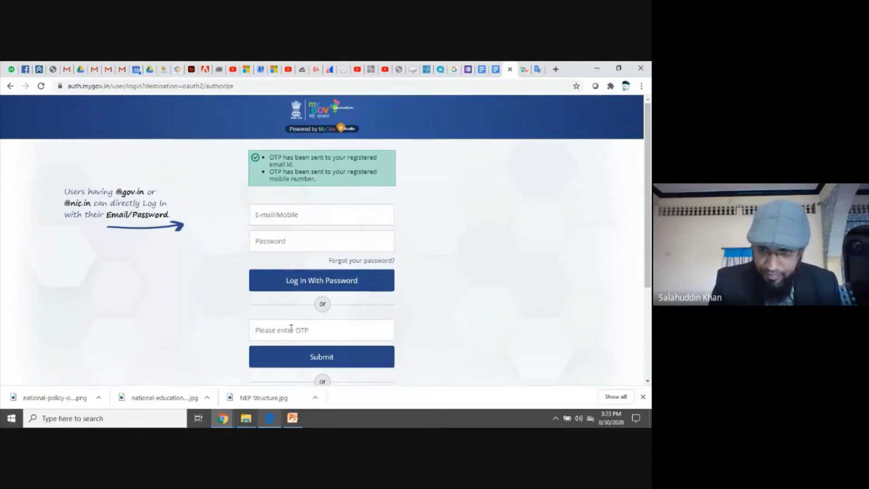
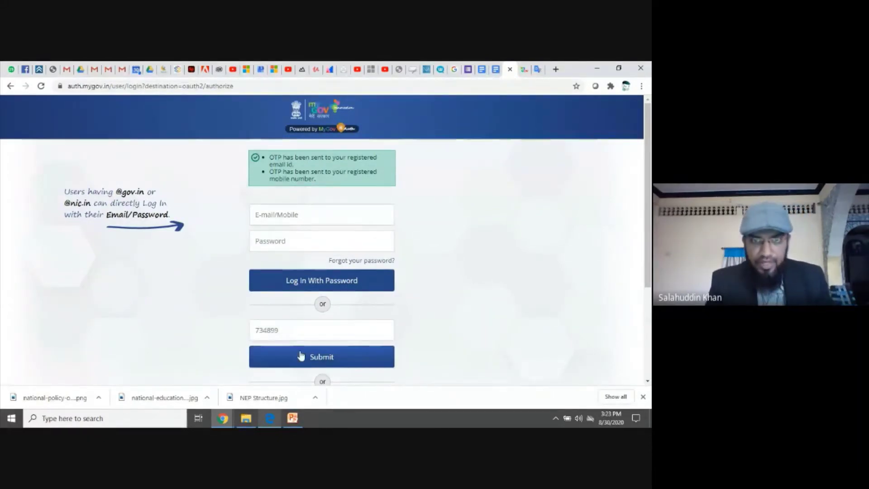
pyautogui.click(301, 357)
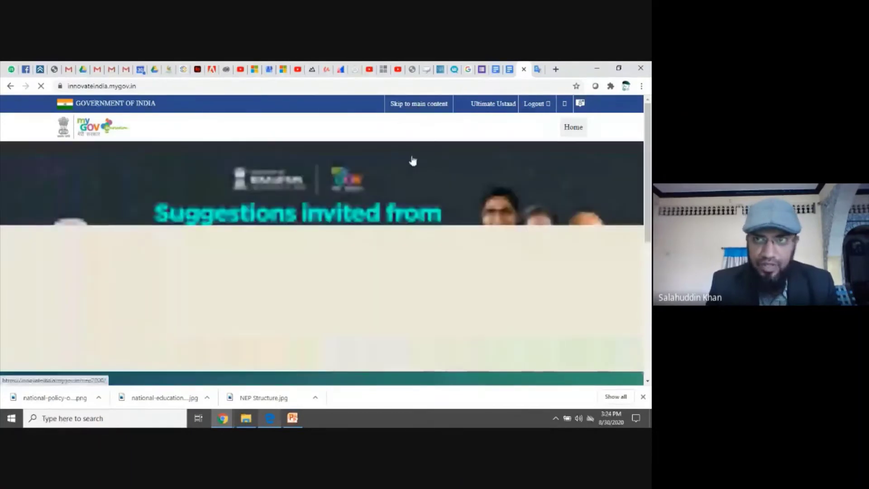
# Step: Scroll to Latest Initiatives and open Suggestions for National Education Policy 2020
pyautogui.scroll(-3, 330, 110)
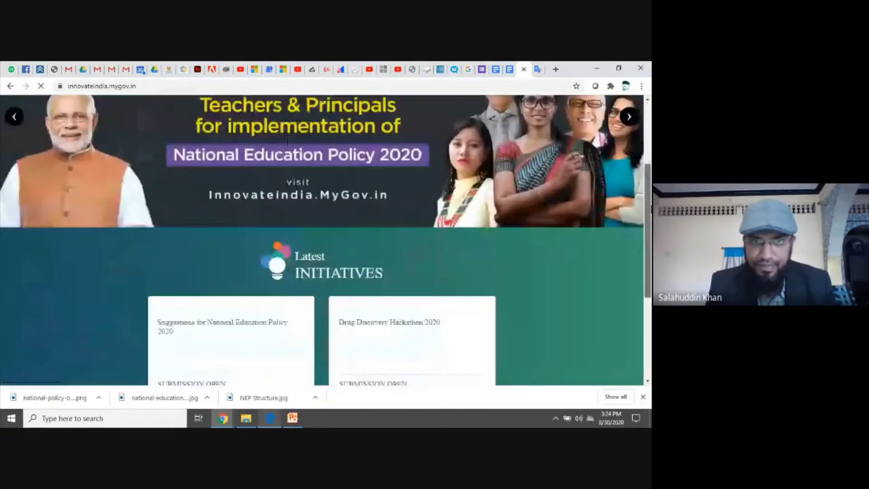
pyautogui.scroll(-1, 330, 110)
pyautogui.moveTo(651, 236); pyautogui.dragTo(651, 237)
pyautogui.moveTo(231, 278)
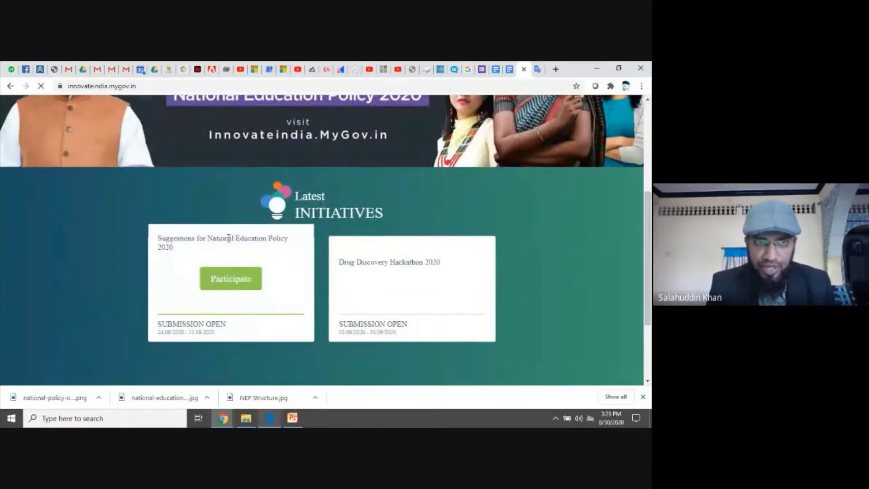
pyautogui.click(231, 280)
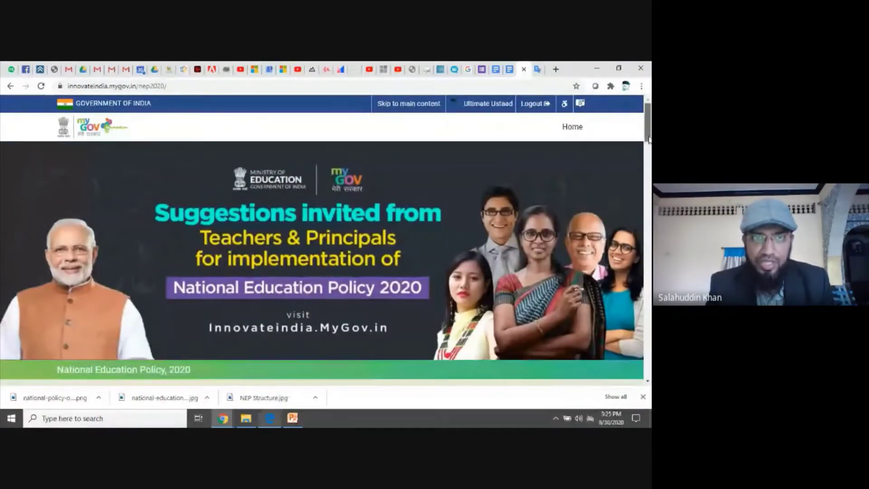
# Step: Briefly view the National Education Policy 2020 PDF, then jump to Participation Guidelines
pyautogui.scroll(-5, 648, 139)
pyautogui.scroll(-2, 301, 112)
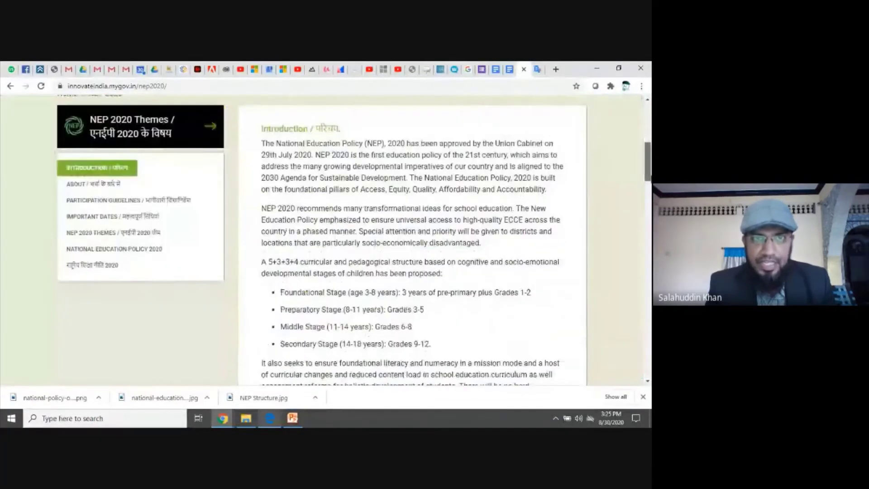
pyautogui.moveTo(648, 179); pyautogui.dragTo(649, 209)
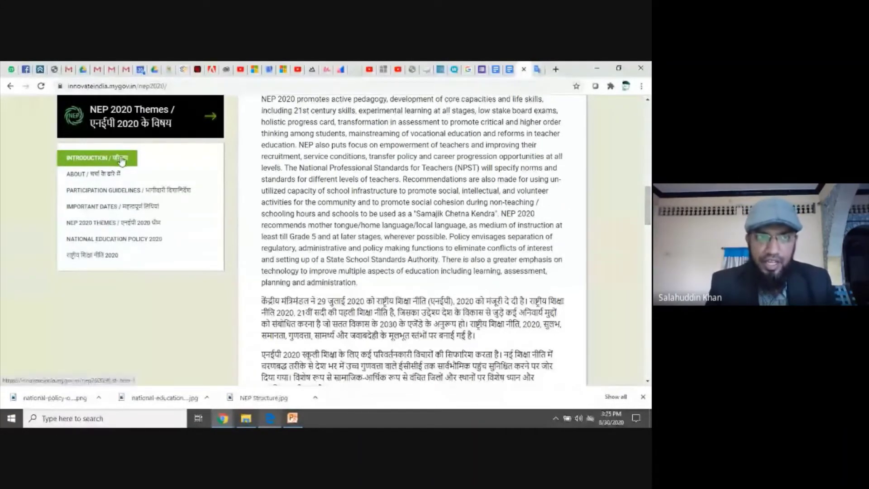
pyautogui.click(112, 244)
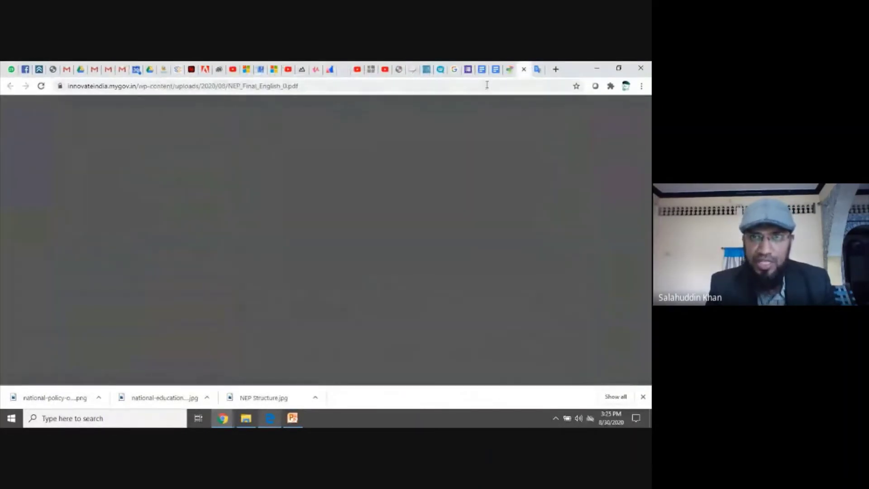
pyautogui.click(524, 69)
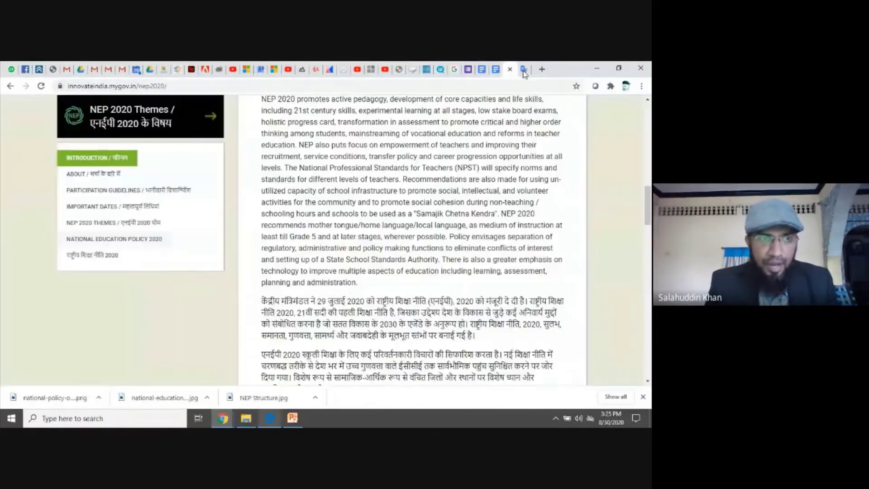
pyautogui.click(100, 193)
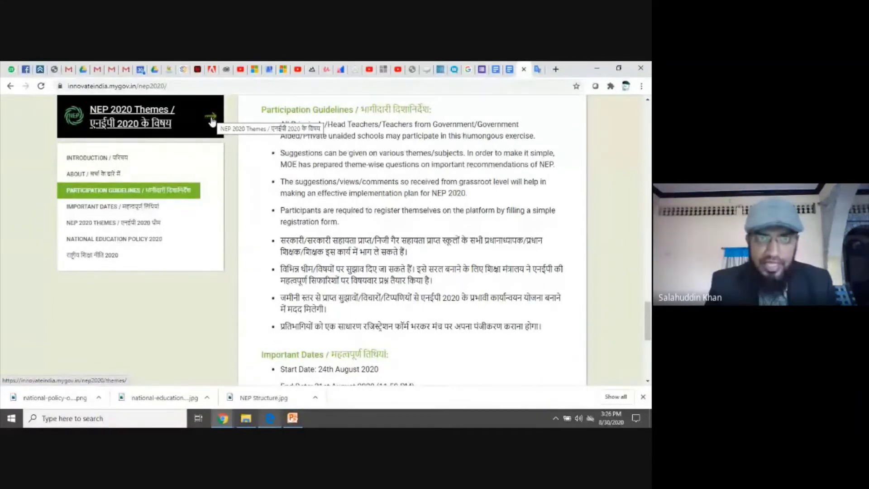
# Step: Browse the NEP 2020 Themes list, then present the PowerPoint registration slide with Shift+F5
pyautogui.click(212, 120)
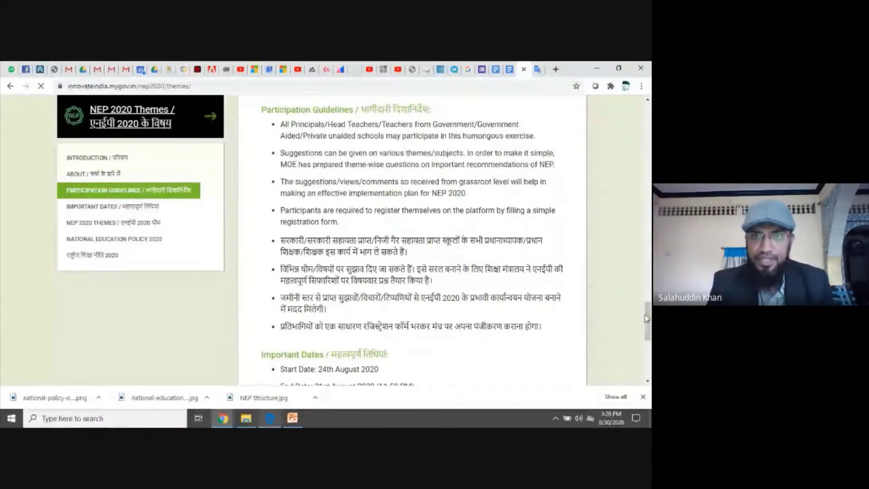
pyautogui.moveTo(650, 146); pyautogui.dragTo(651, 157)
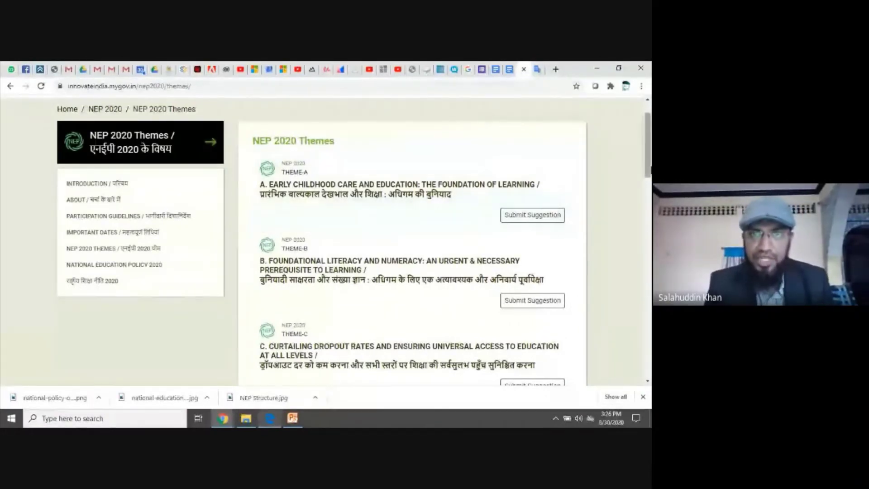
pyautogui.moveTo(650, 171); pyautogui.dragTo(649, 177)
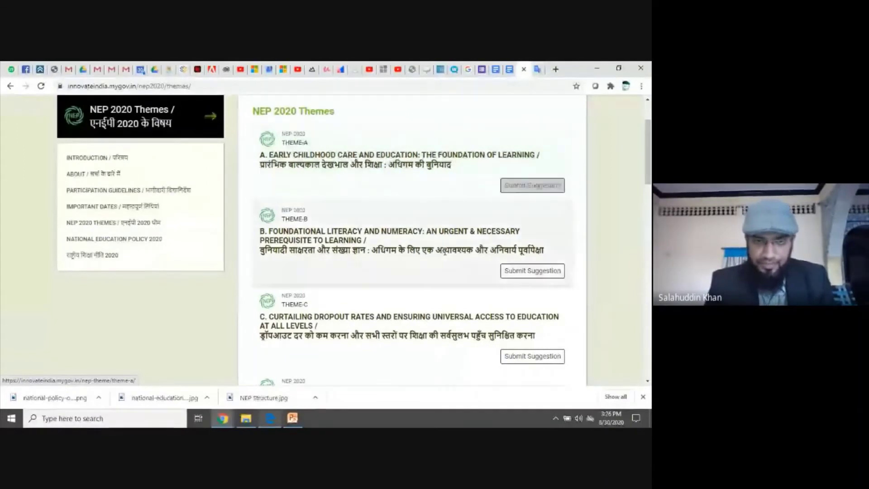
pyautogui.click(297, 419)
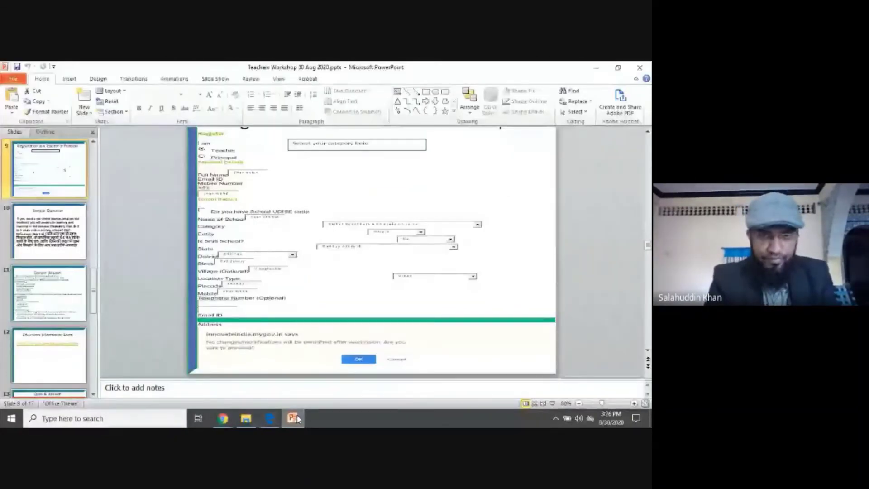
pyautogui.hotkey('shift', 'F5')
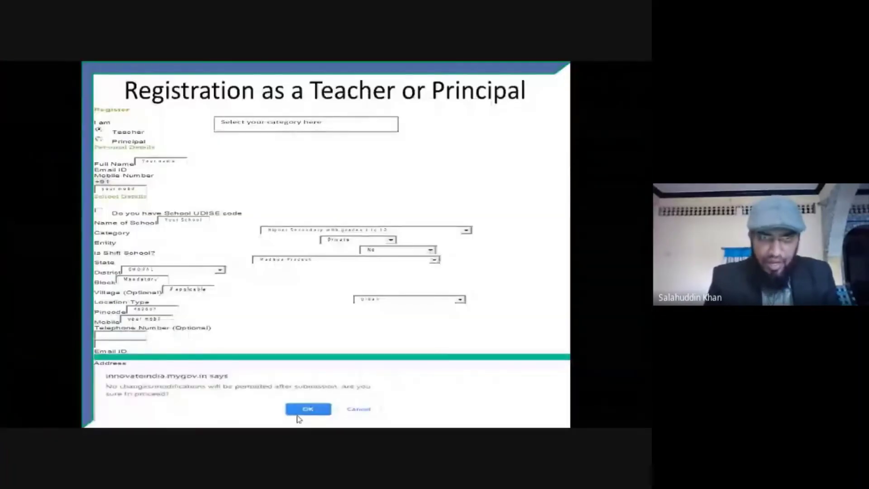
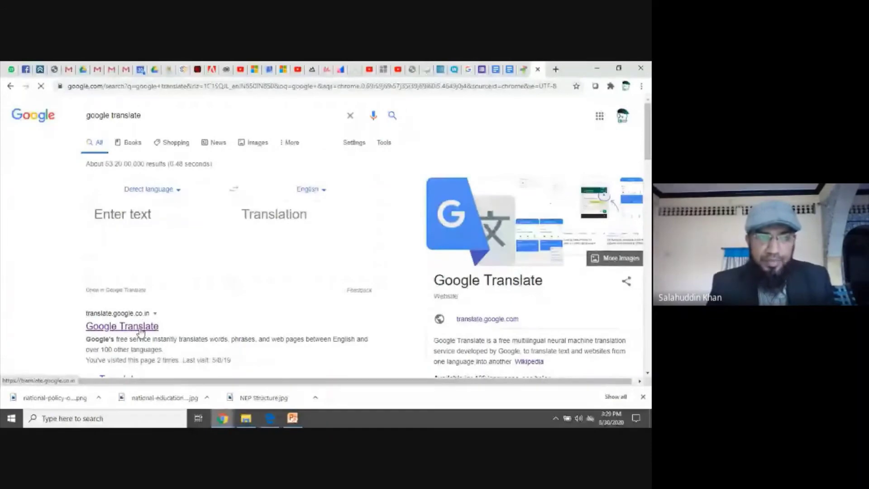
# Step: Open Google Translate from the search results, then go back to PowerPoint's Sample Answer slide
pyautogui.click(141, 327)
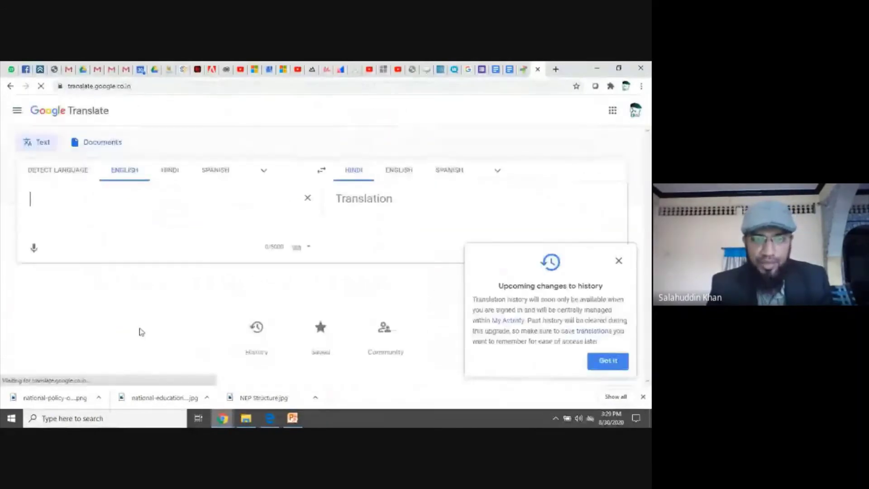
pyautogui.moveTo(292, 419)
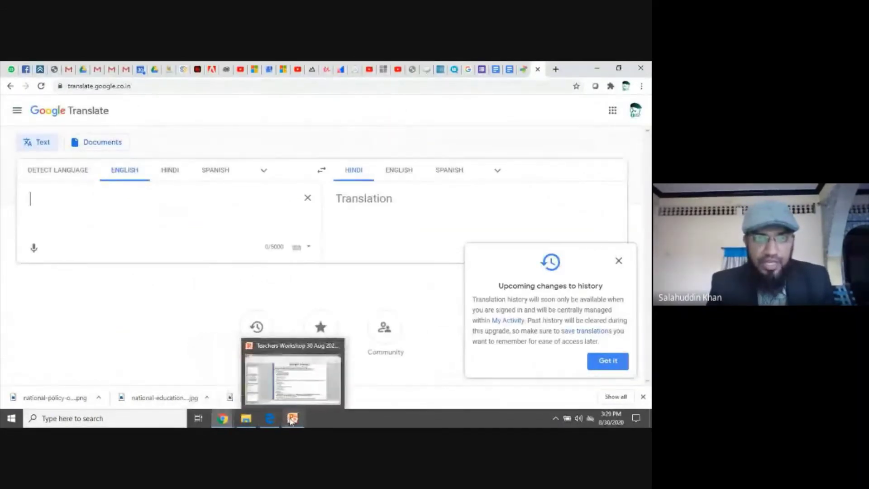
pyautogui.click(292, 419)
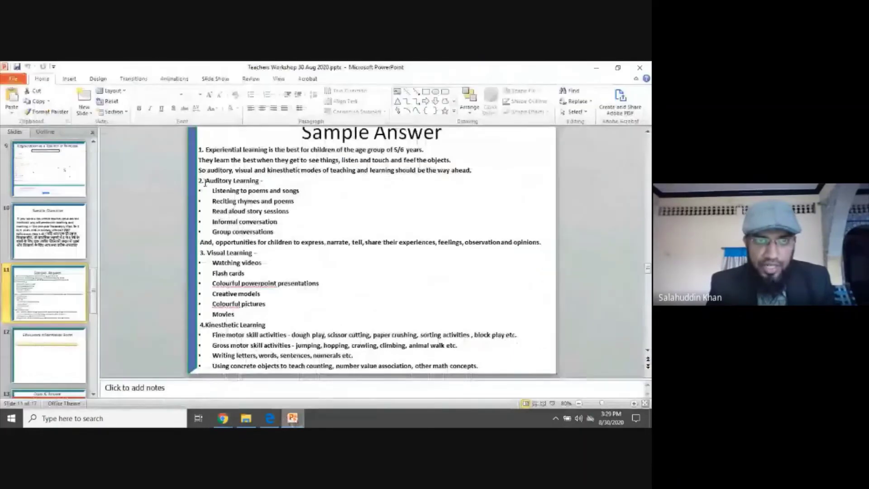
# Step: Copy the Auditory Learning list from 'Auditory' through 'Group conversations' and switch to Google Translate
pyautogui.doubleClick(229, 182)
pyautogui.moveTo(229, 182)
pyautogui.mouseDown()
pyautogui.moveTo(249, 184)
pyautogui.moveTo(268, 230)
pyautogui.mouseUp()
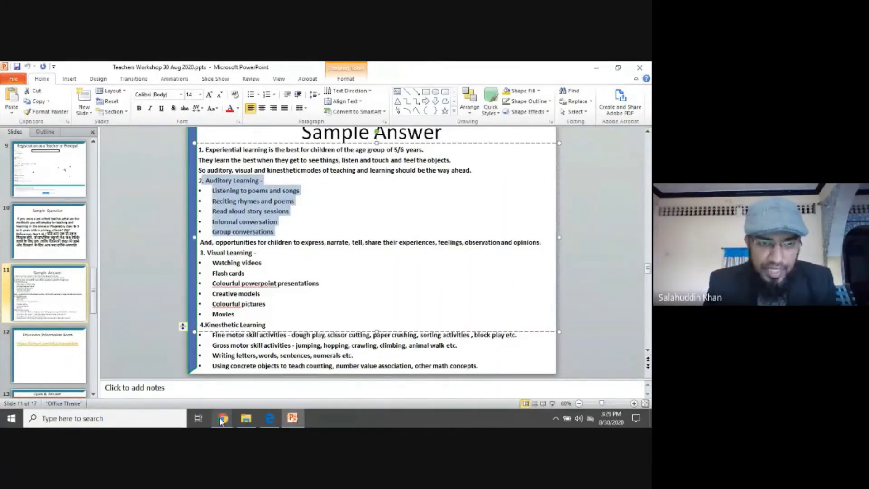
pyautogui.click(222, 420)
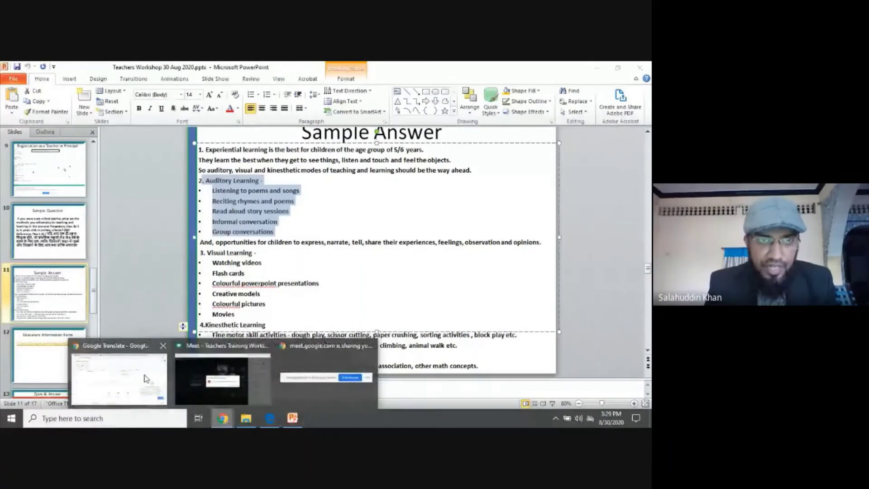
pyautogui.click(146, 379)
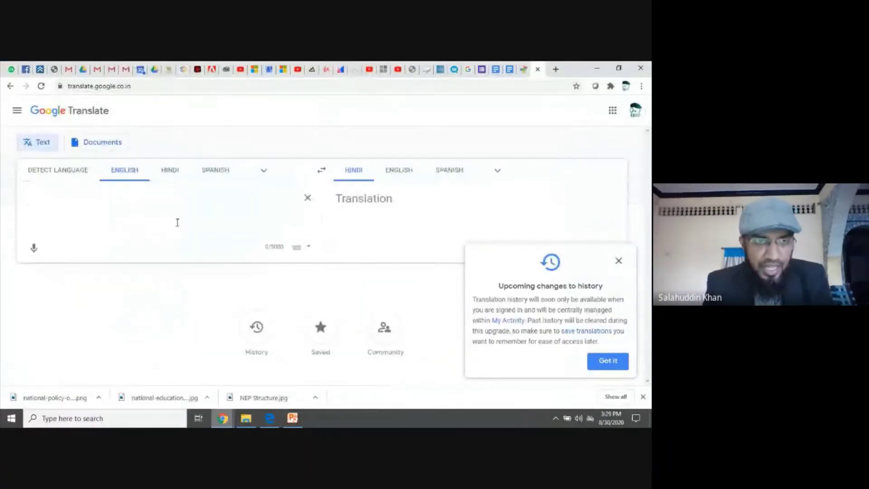
# Step: Paste the Auditory Learning list into Google Translate and copy its Hindi translation beginning 'श्रवण अधिगम'
pyautogui.write('. Auditory Learning - Listening to poems and songs Reciting rhymes and poems Read aloud story sessions Informal conversation Group conversations')
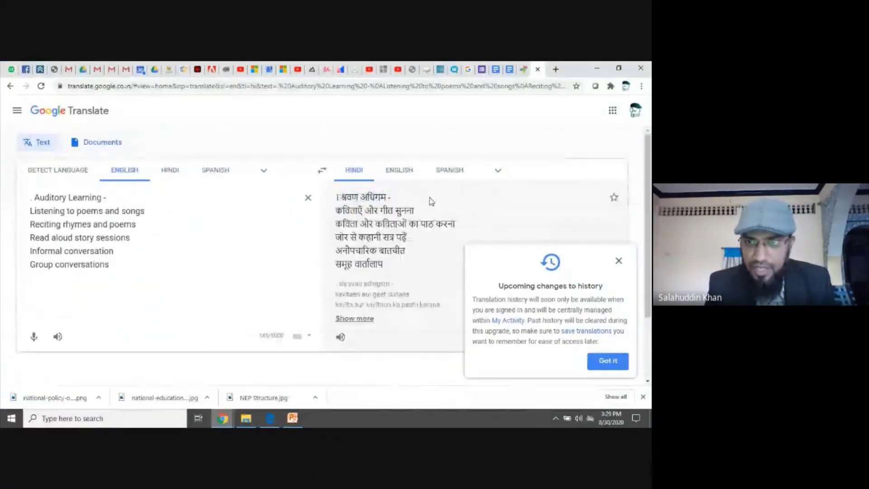
pyautogui.click(619, 261)
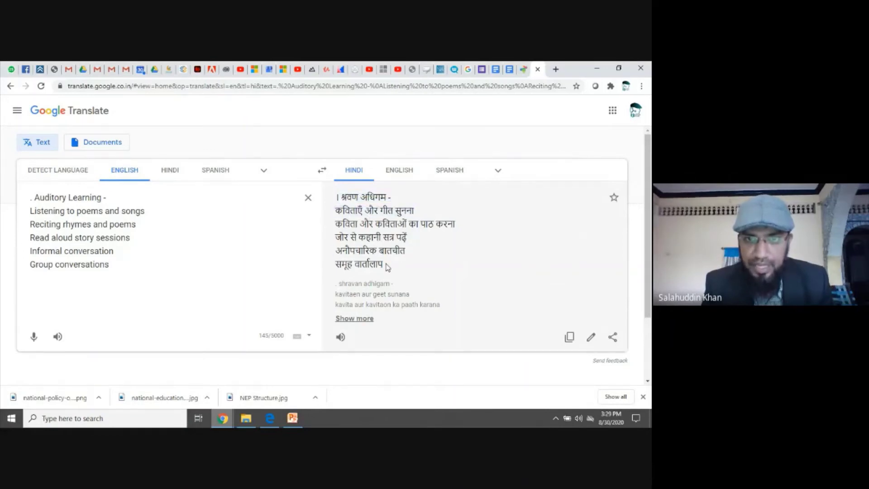
pyautogui.moveTo(388, 268); pyautogui.dragTo(339, 196)
pyautogui.hotkey('ctrl', 'c')
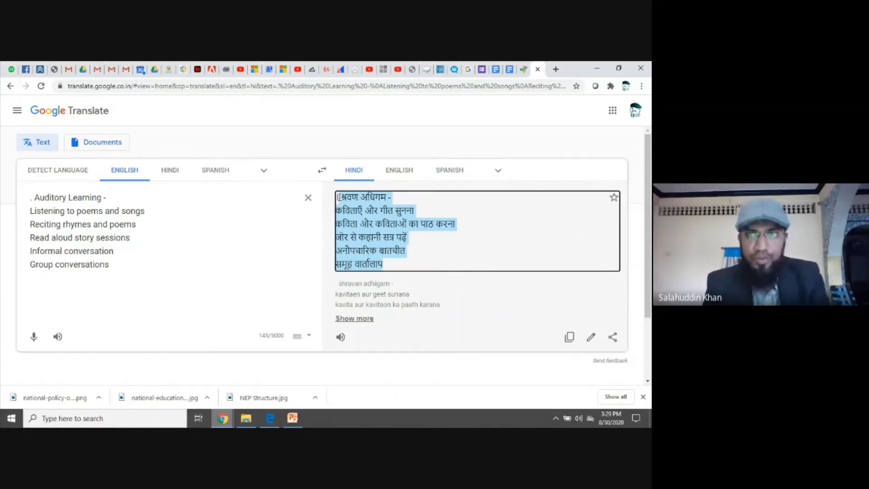
# Step: Open the Theme A suggestion page from MyGov's NEP 2020 Themes tab and scroll to question 2
pyautogui.click(526, 71)
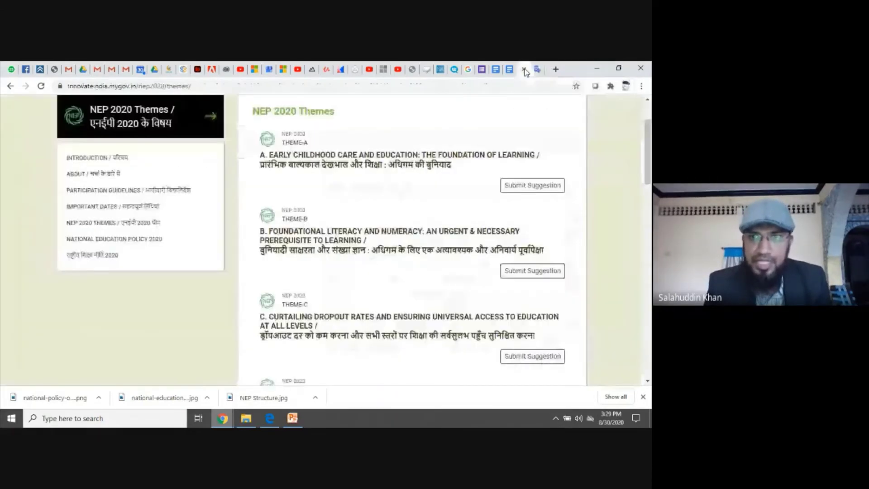
pyautogui.click(520, 190)
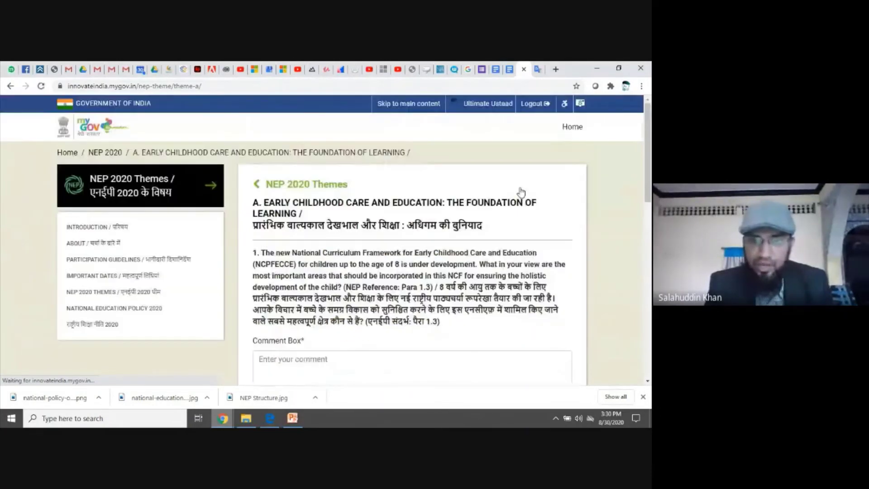
pyautogui.moveTo(649, 197); pyautogui.dragTo(651, 280)
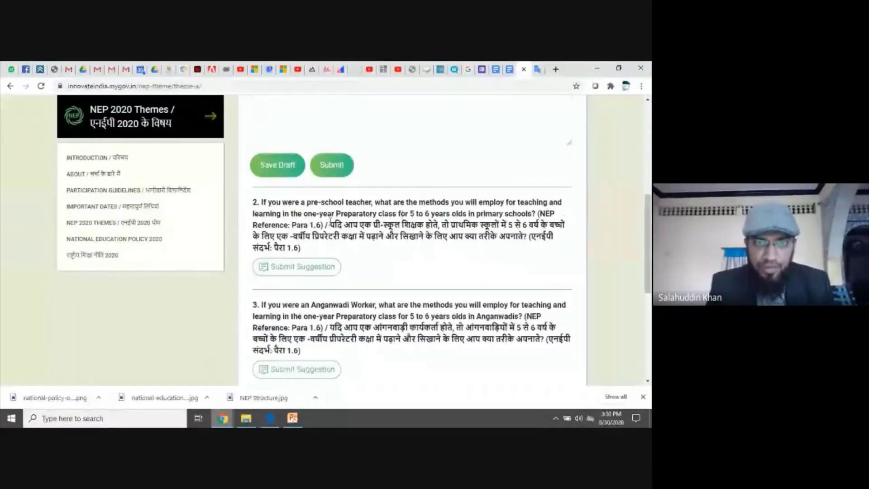
# Step: Paste the Hindi Auditory Learning list as plain text into question 2's comment box
pyautogui.click(311, 268)
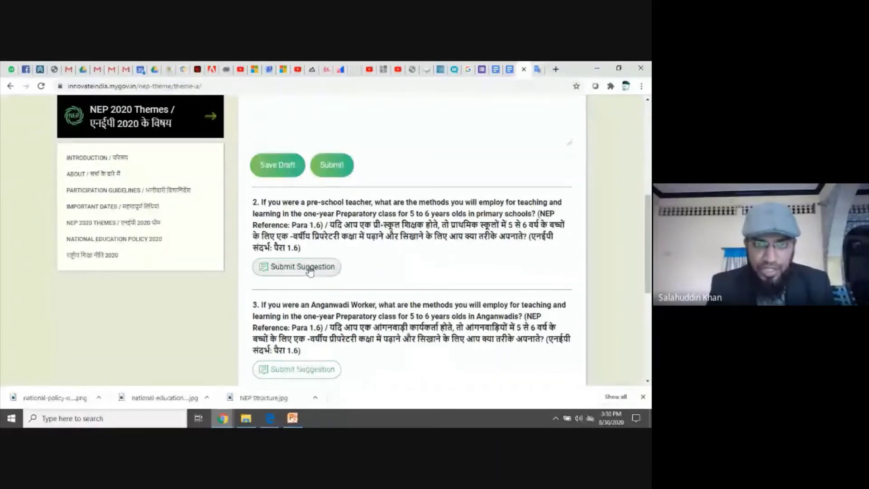
pyautogui.click(300, 309)
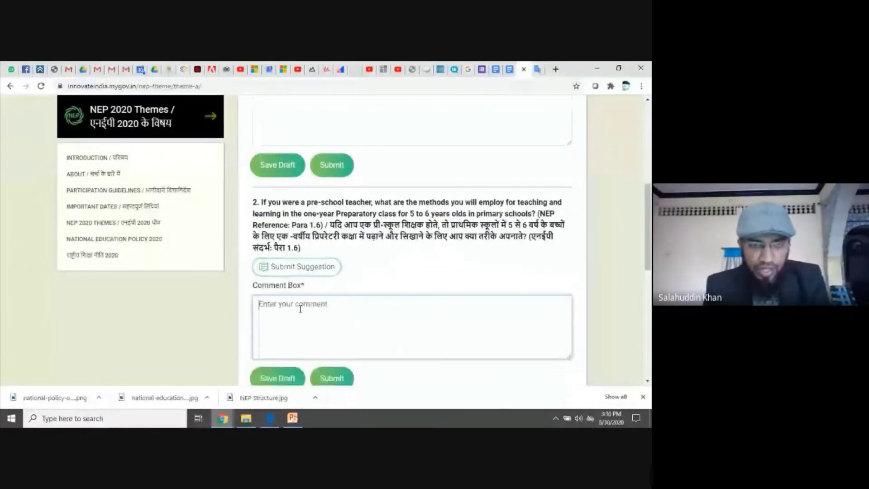
pyautogui.press('BackSpace')
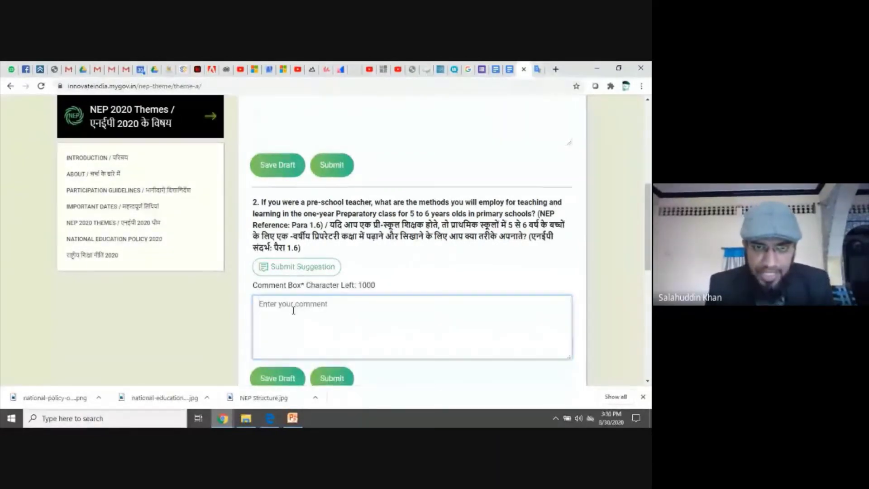
pyautogui.rightClick(294, 310)
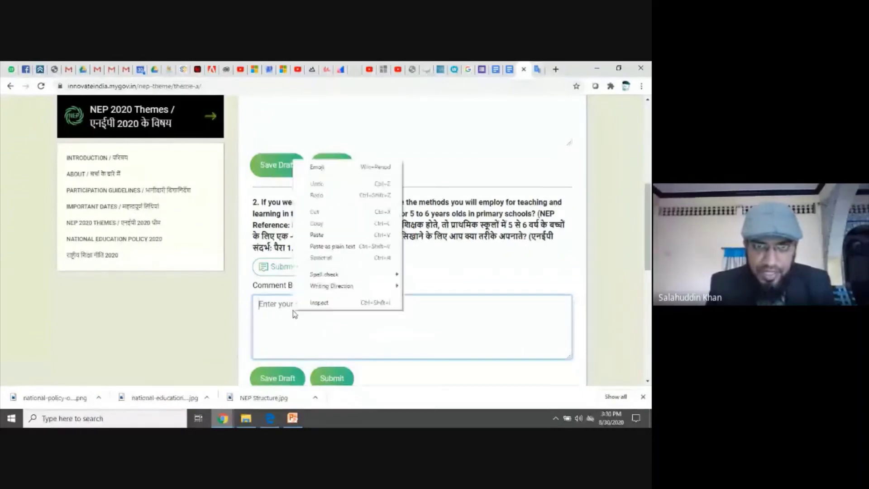
pyautogui.click(316, 247)
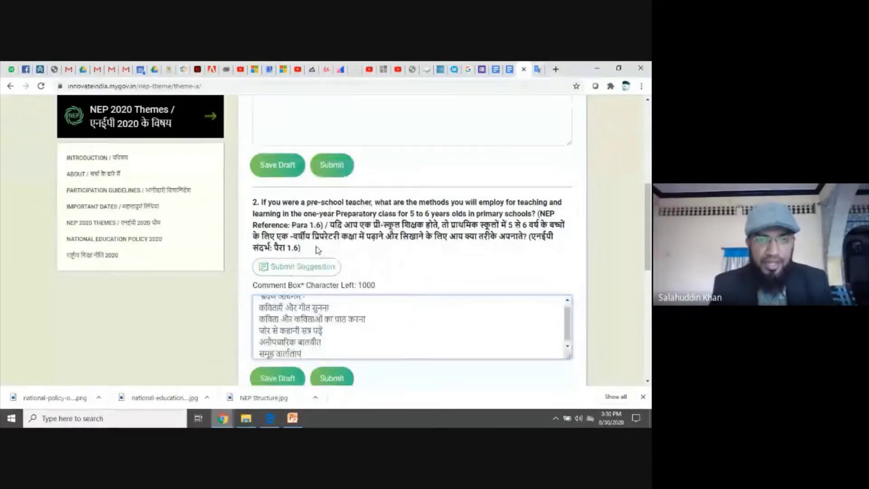
pyautogui.click(277, 379)
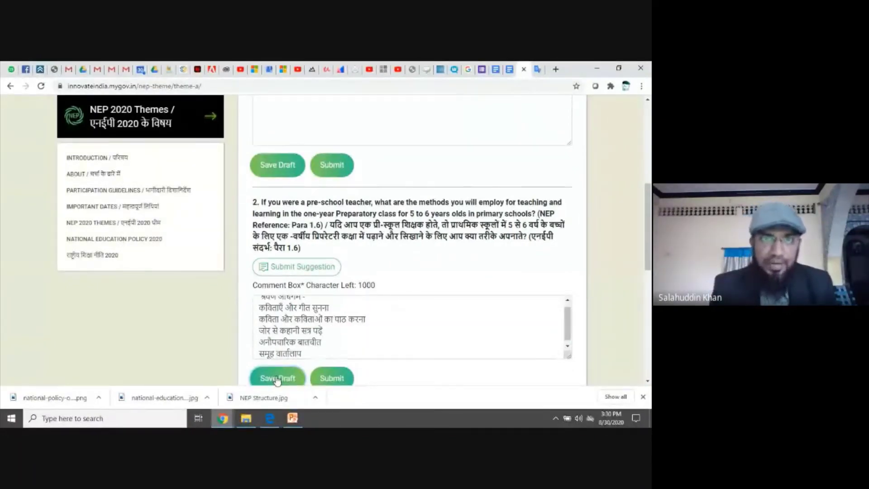
# Step: Save question 2's Hindi answer on the Theme A Early Childhood Care and Education page as a draft
pyautogui.click(278, 378)
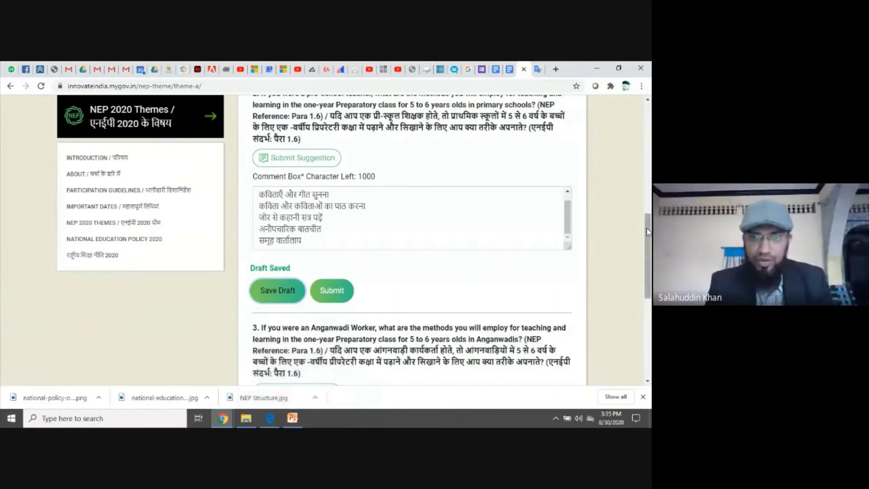
pyautogui.moveTo(649, 232); pyautogui.dragTo(649, 118)
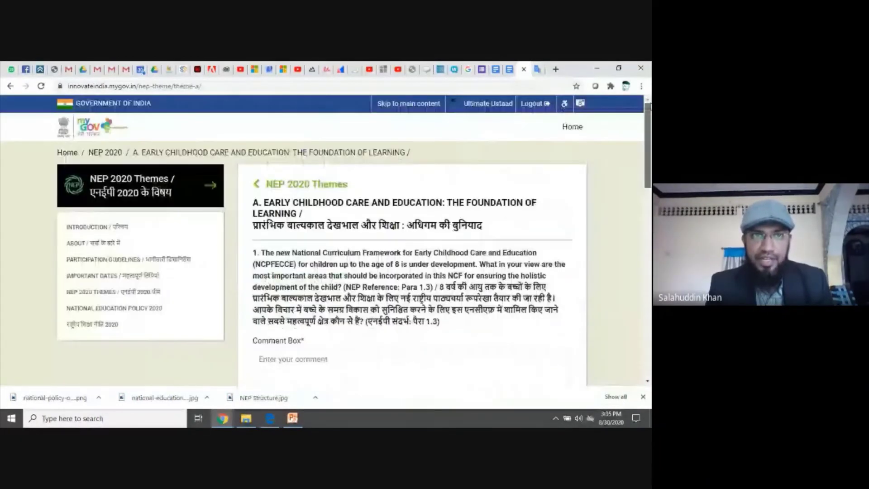
pyautogui.click(216, 192)
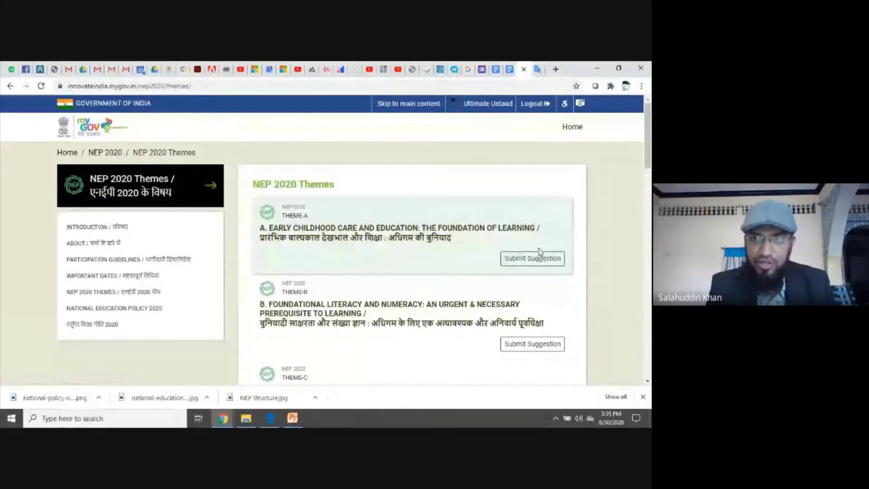
pyautogui.scroll(-3, 648, 176)
pyautogui.scroll(-3, 515, 175)
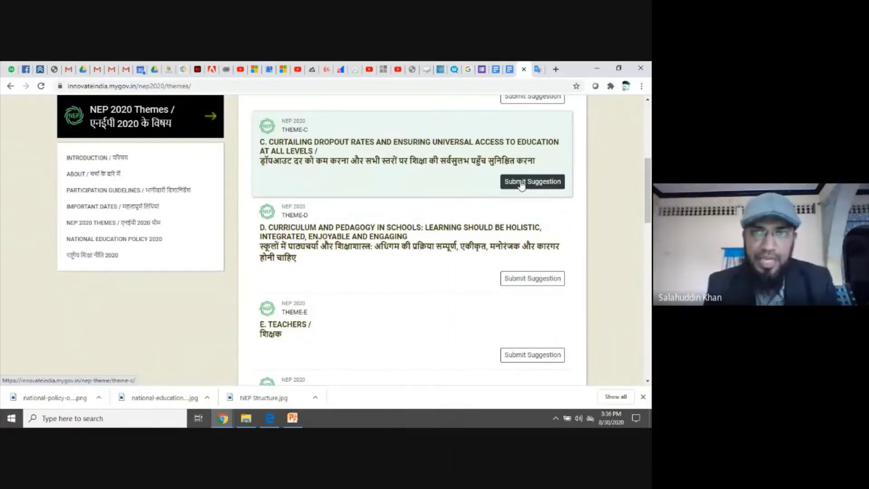
pyautogui.click(521, 184)
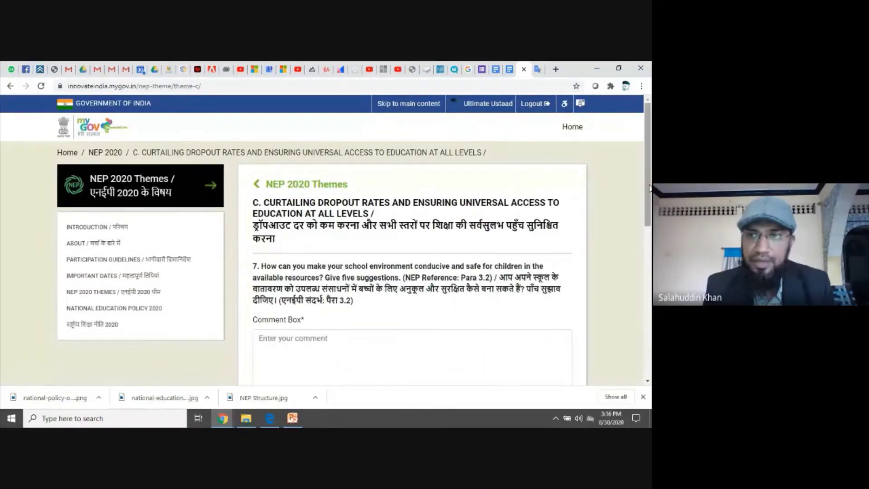
pyautogui.scroll(-3, 650, 188)
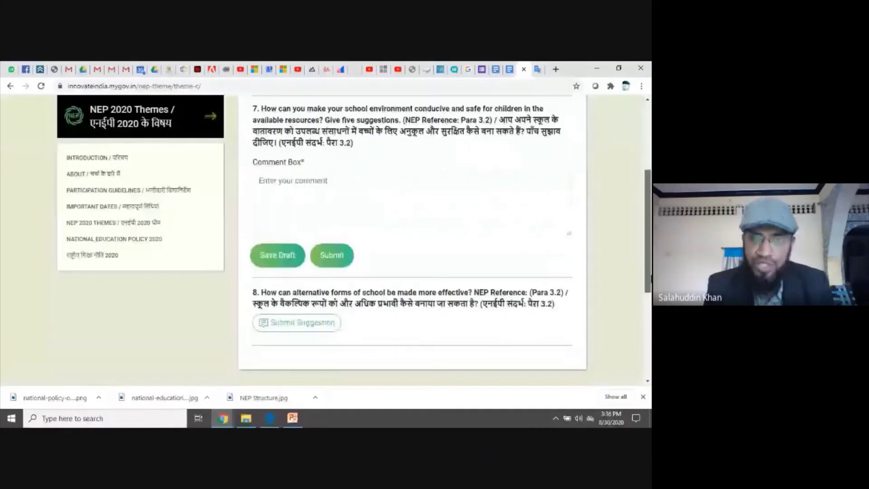
pyautogui.scroll(-1, 321, 240)
pyautogui.moveTo(650, 277); pyautogui.dragTo(648, 221)
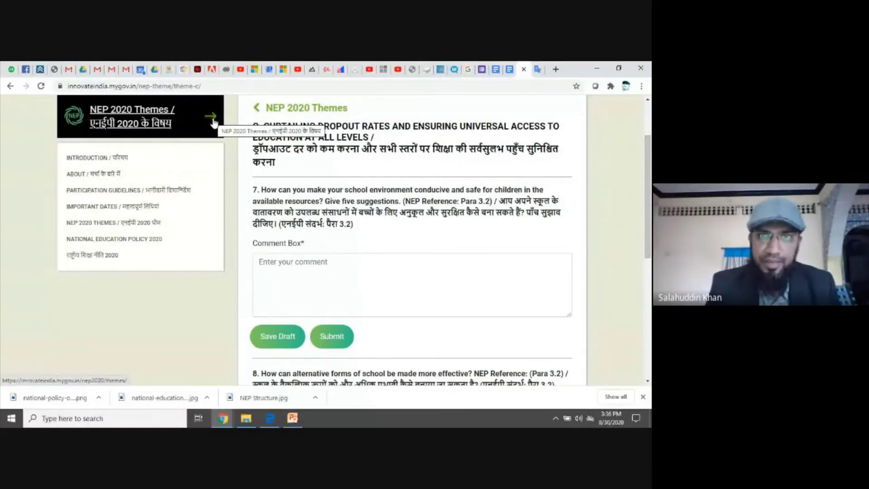
pyautogui.click(510, 70)
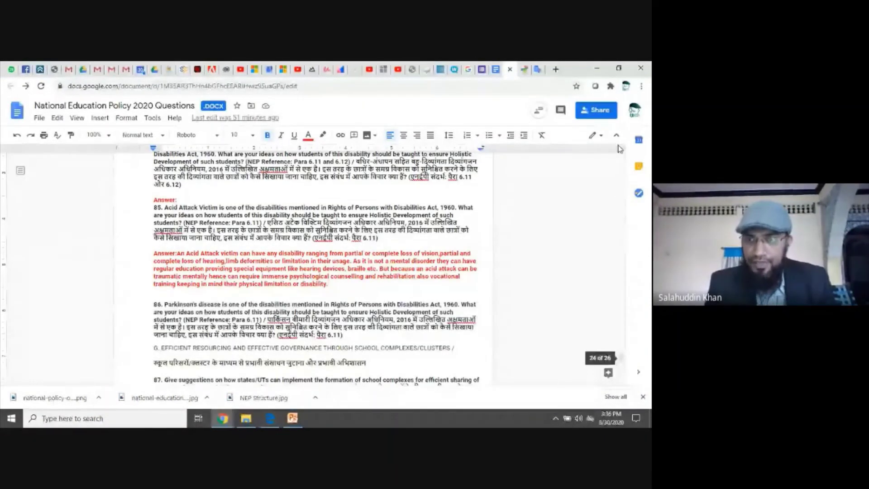
pyautogui.moveTo(622, 360); pyautogui.dragTo(621, 180)
pyautogui.scroll(-4, 622, 181)
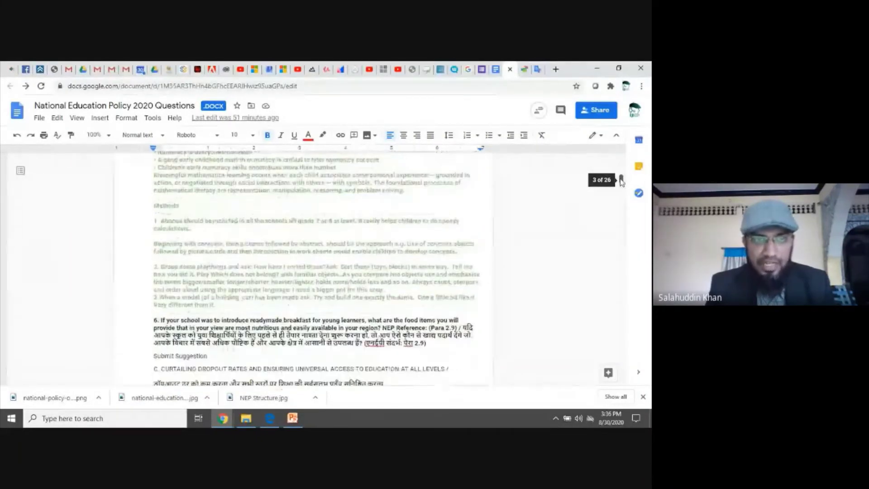
pyautogui.moveTo(620, 183); pyautogui.dragTo(622, 199)
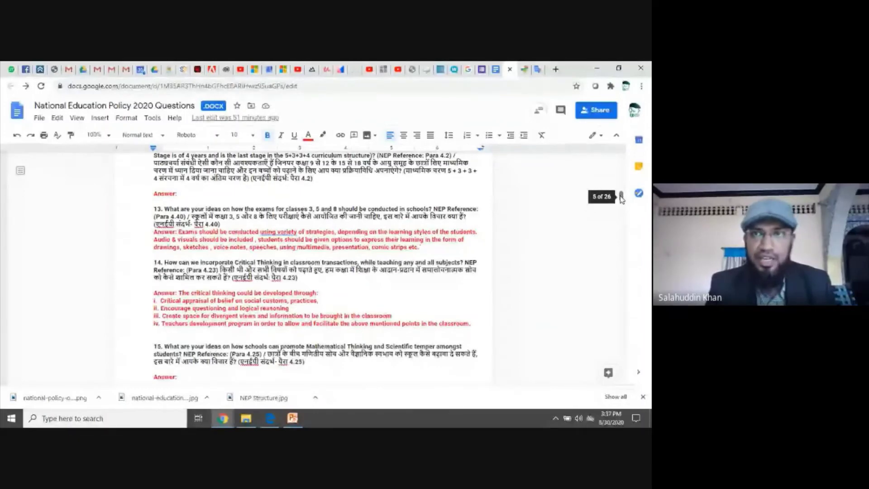
pyautogui.click(523, 70)
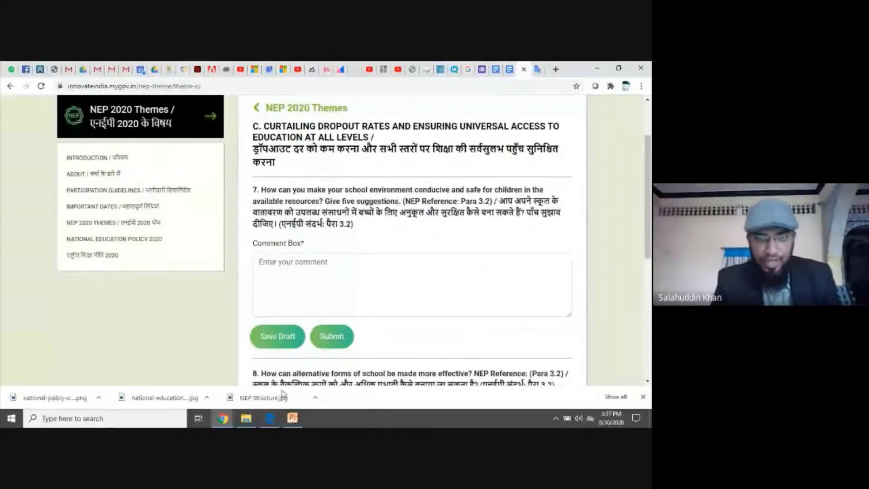
# Step: Review the Educators Information Form slide's tinyurl link and the Sample Answer slide in PowerPoint
pyautogui.click(292, 418)
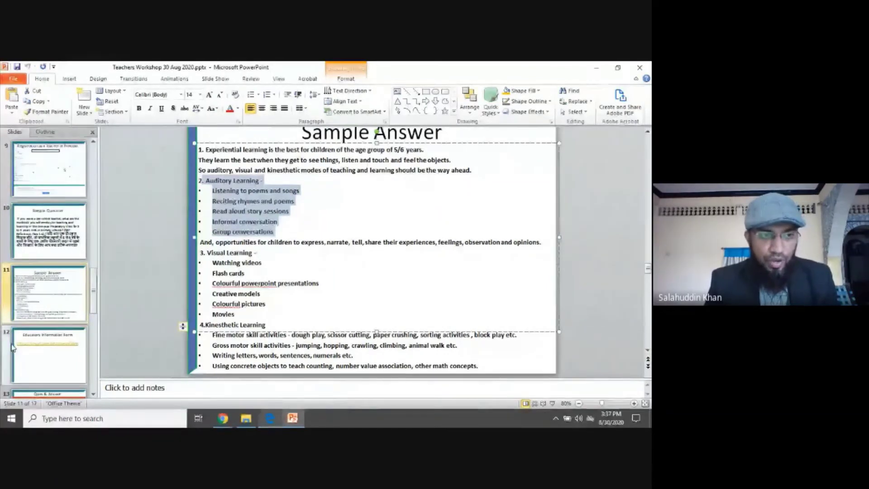
pyautogui.click(48, 357)
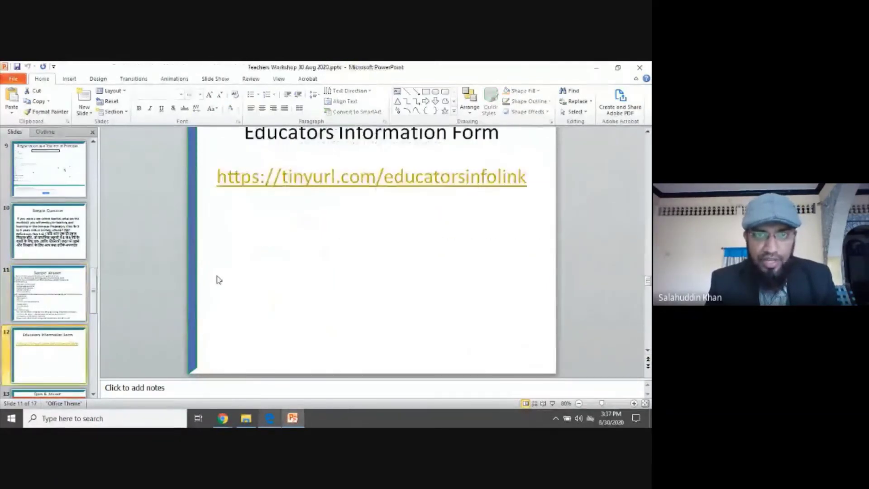
pyautogui.click(215, 178)
pyautogui.moveTo(215, 177); pyautogui.dragTo(303, 194)
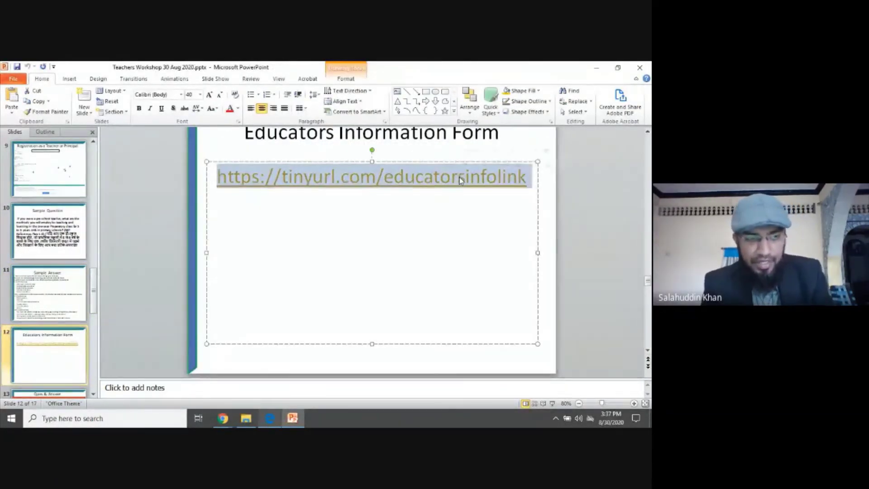
pyautogui.click(78, 294)
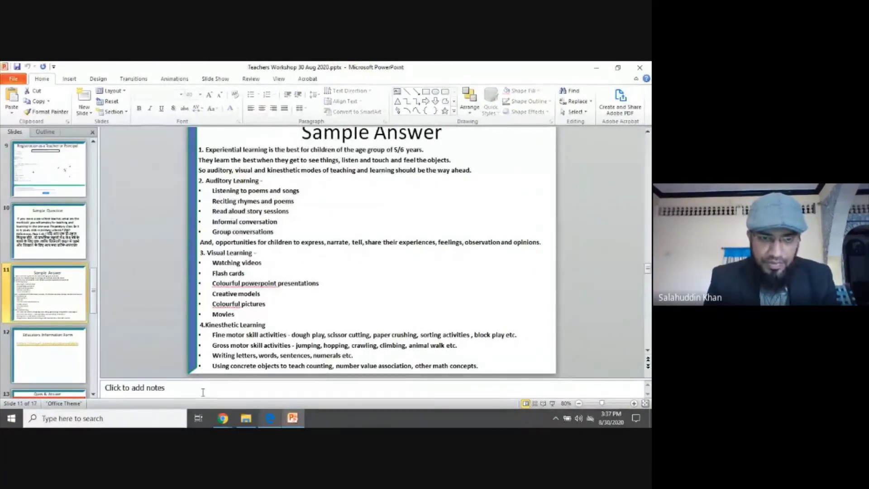
pyautogui.click(223, 418)
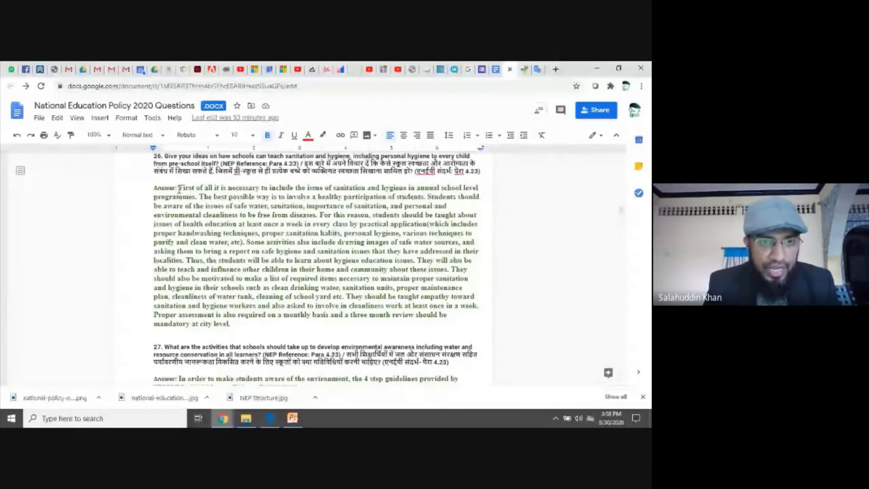
# Step: Translate the question 26 sanitation and hygiene answer into Hindi and copy the translation
pyautogui.moveTo(179, 190); pyautogui.dragTo(230, 324)
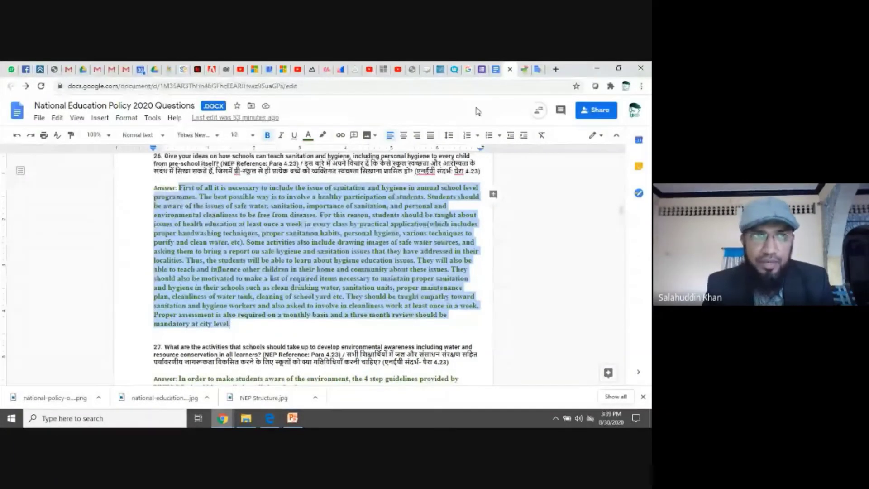
pyautogui.click(526, 69)
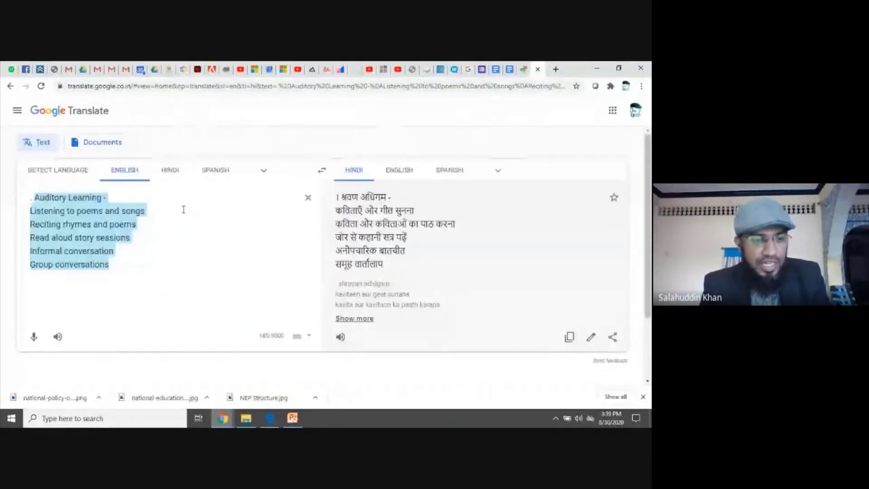
pyautogui.hotkey('ctrl', 'v')
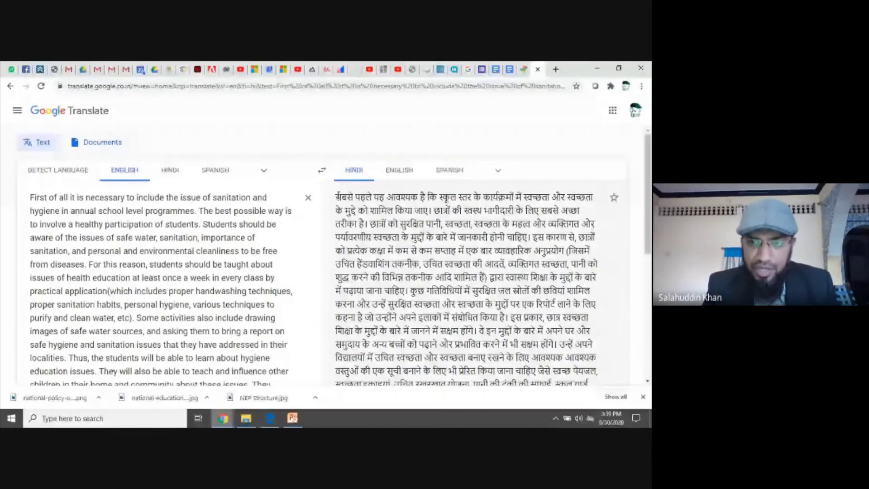
pyautogui.moveTo(336, 195); pyautogui.dragTo(487, 176)
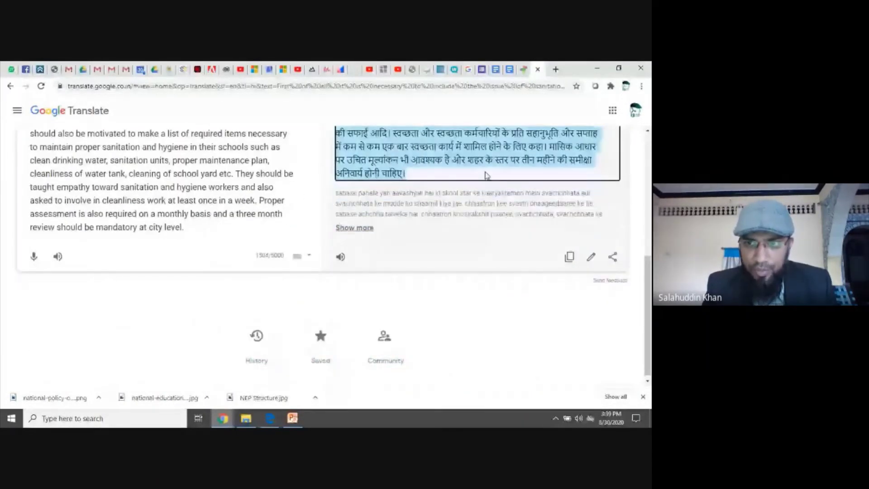
pyautogui.click(570, 257)
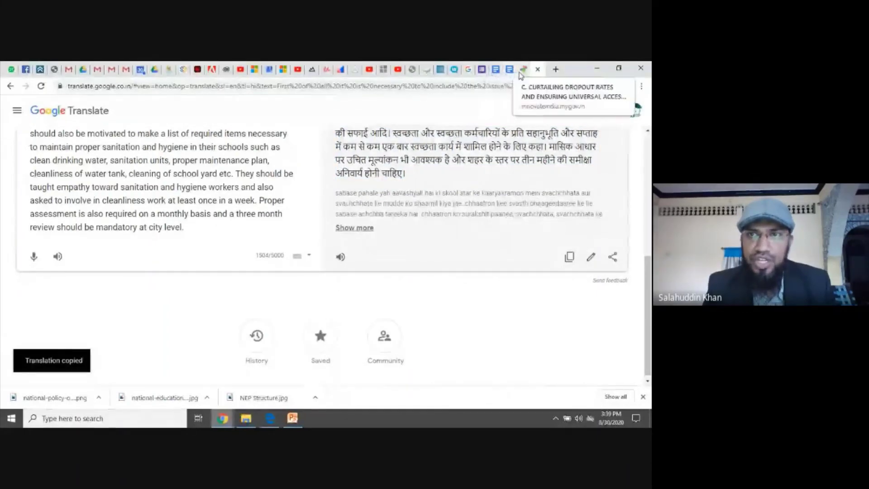
pyautogui.click(523, 73)
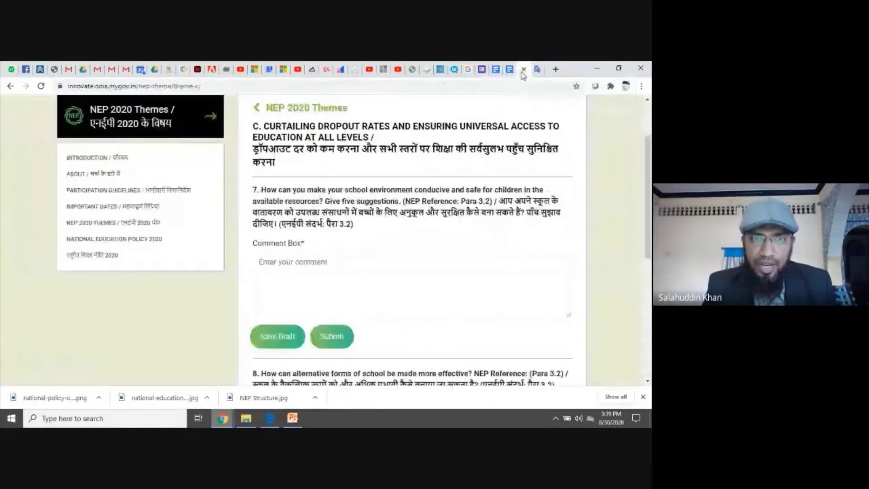
# Step: Focus question 7's comment box on MyGov, then bring the PowerPoint workshop deck forward
pyautogui.click(363, 282)
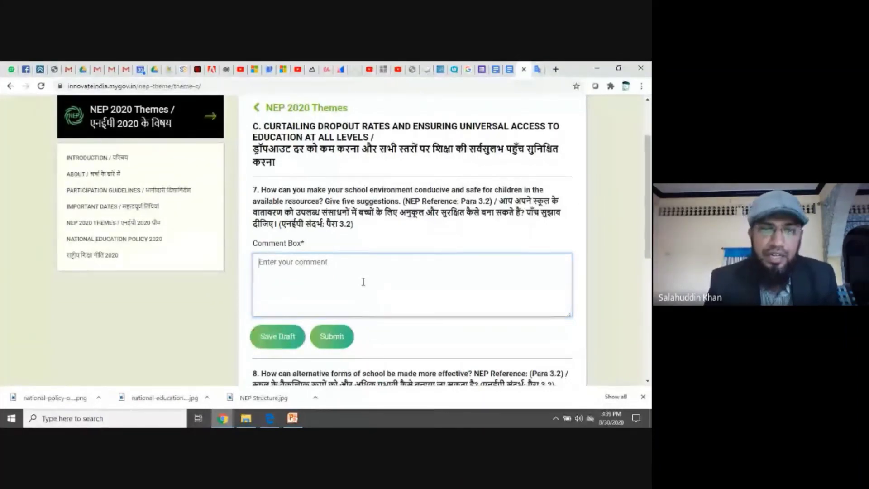
pyautogui.moveTo(294, 417)
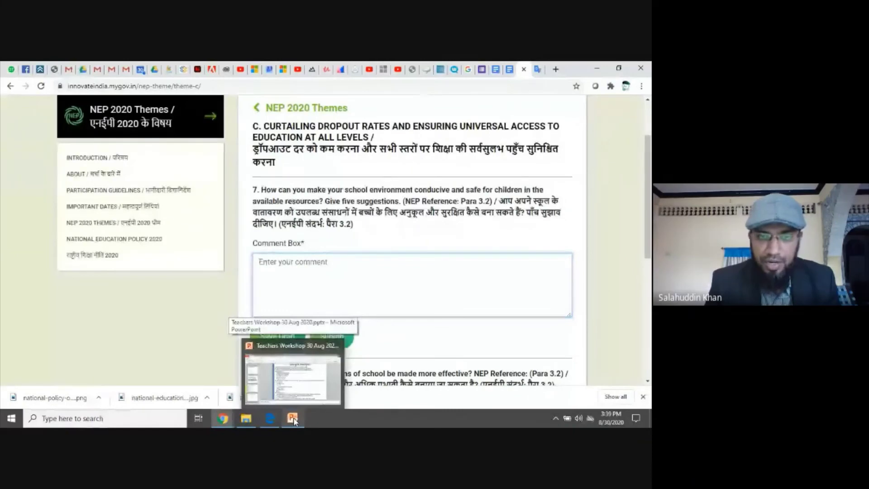
pyautogui.click(293, 419)
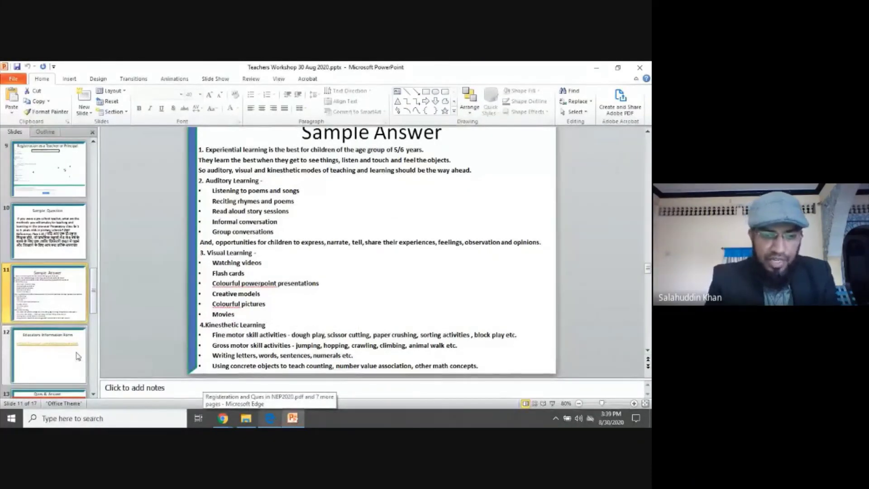
# Step: Start the slide show from slide 11 and advance to the Educators Information Form slide
pyautogui.hotkey('shift', 'F5')
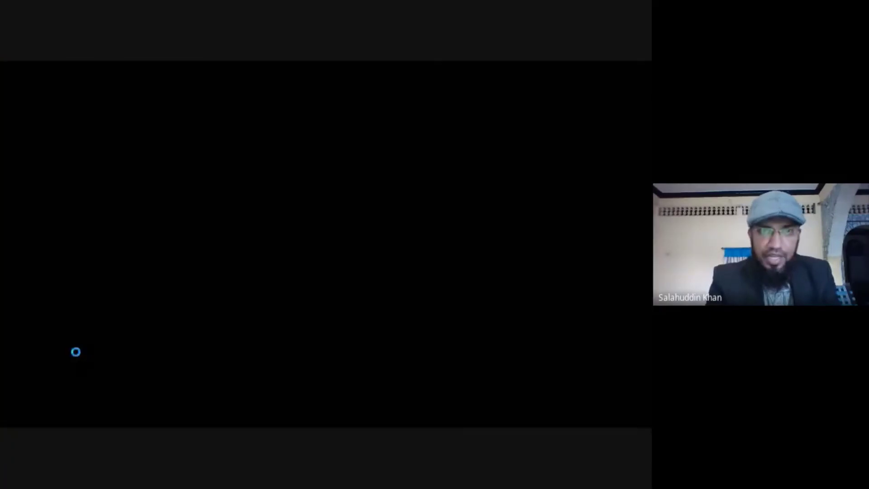
pyautogui.press('Right')
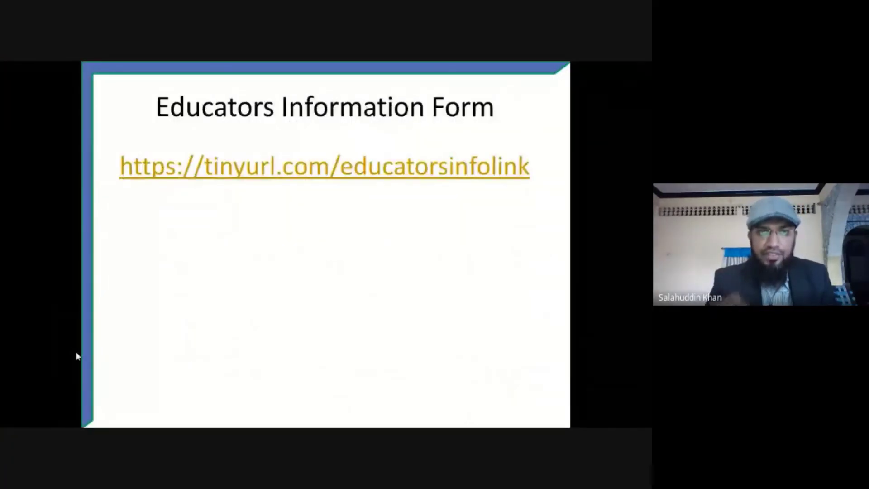